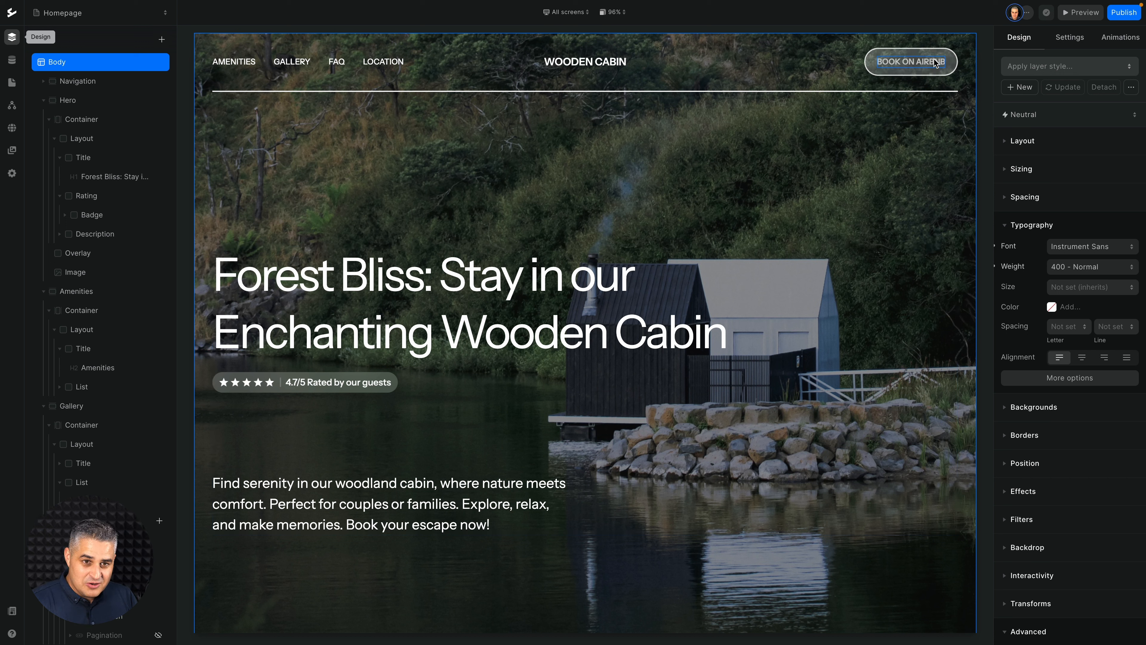
# Preview the homepage and browse the Bedroom gallery's lightbox through to its fifth photo before closing it.
pyautogui.click(1082, 12)
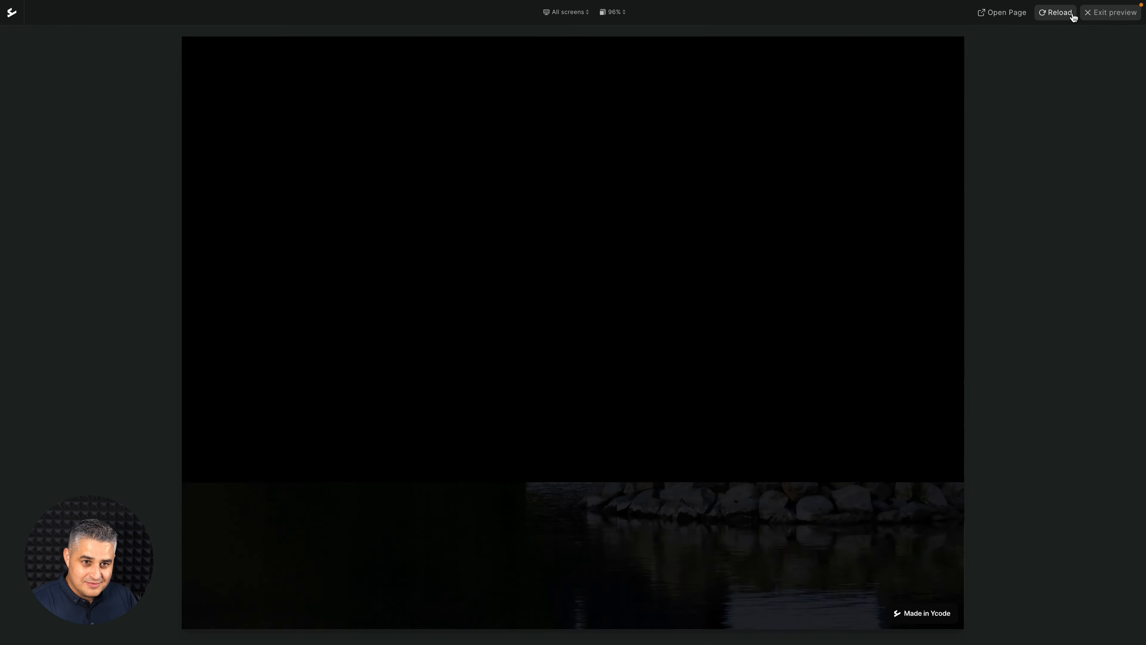
pyautogui.scroll(-20, 741, 276)
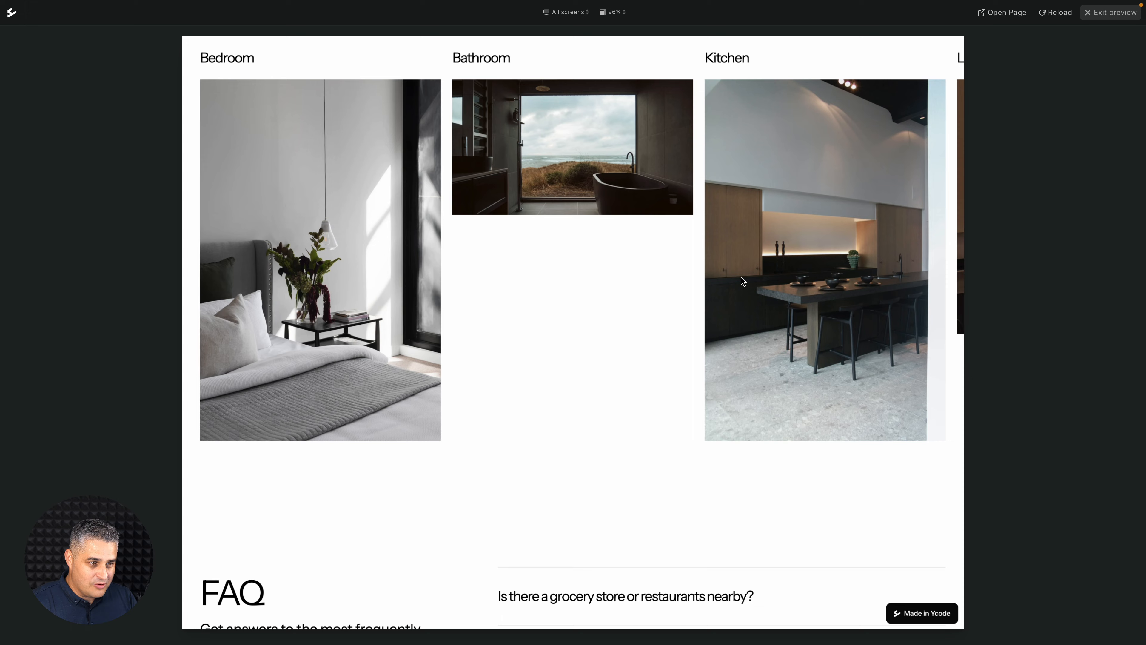
pyautogui.click(368, 224)
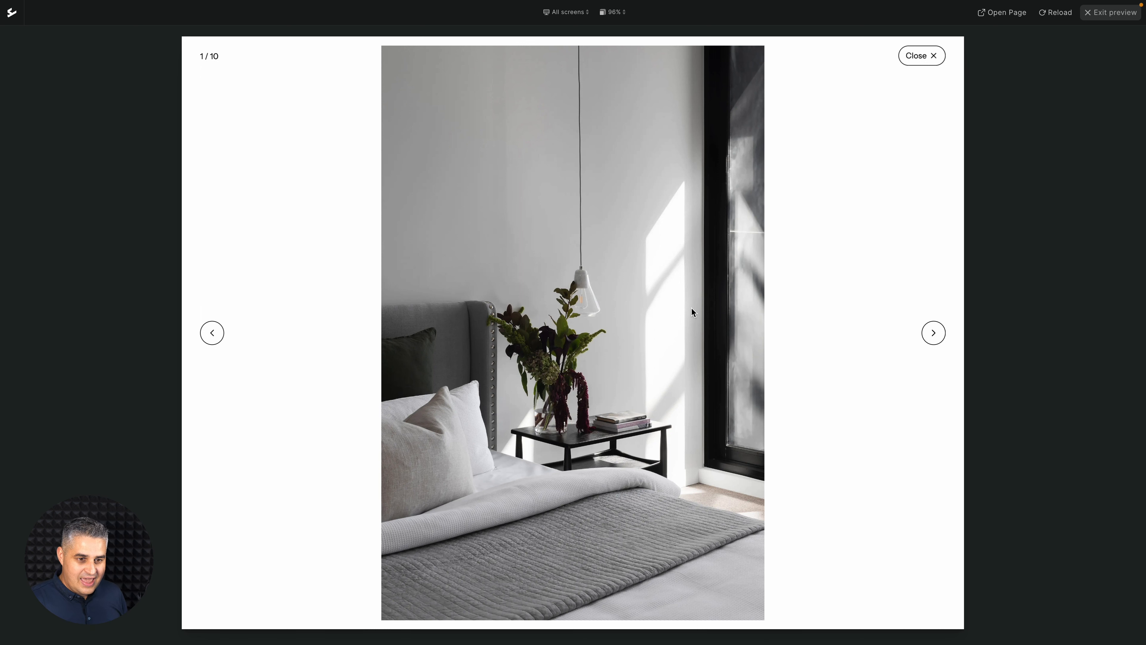
pyautogui.click(934, 336)
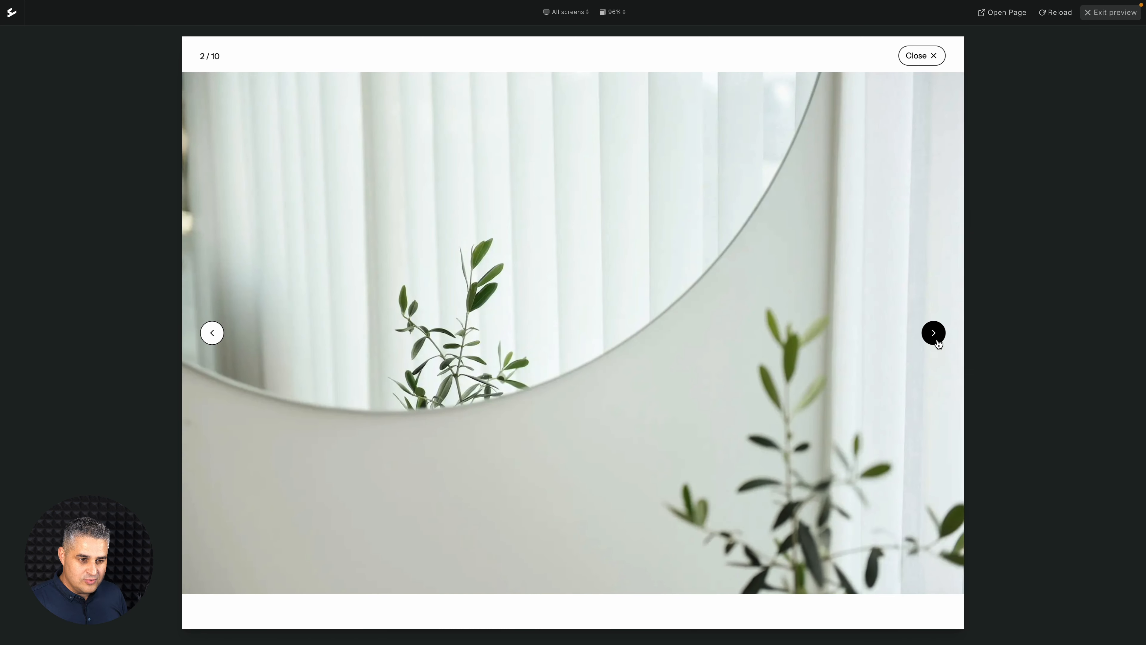
pyautogui.click(937, 340)
pyautogui.click(934, 334)
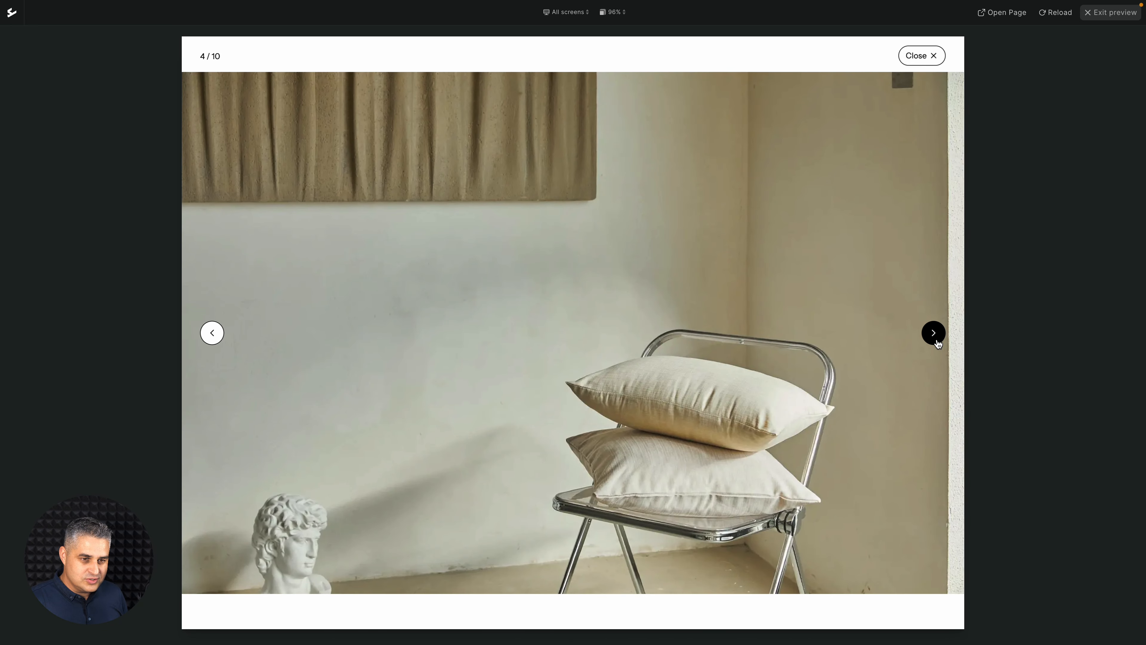
pyautogui.click(934, 334)
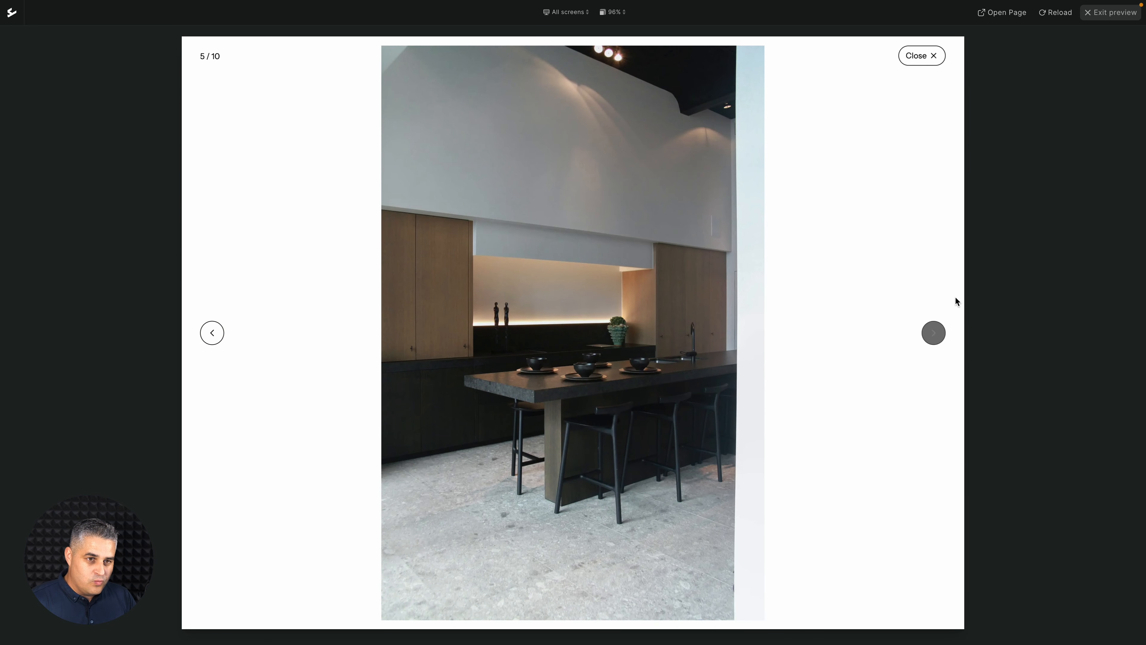
pyautogui.click(918, 56)
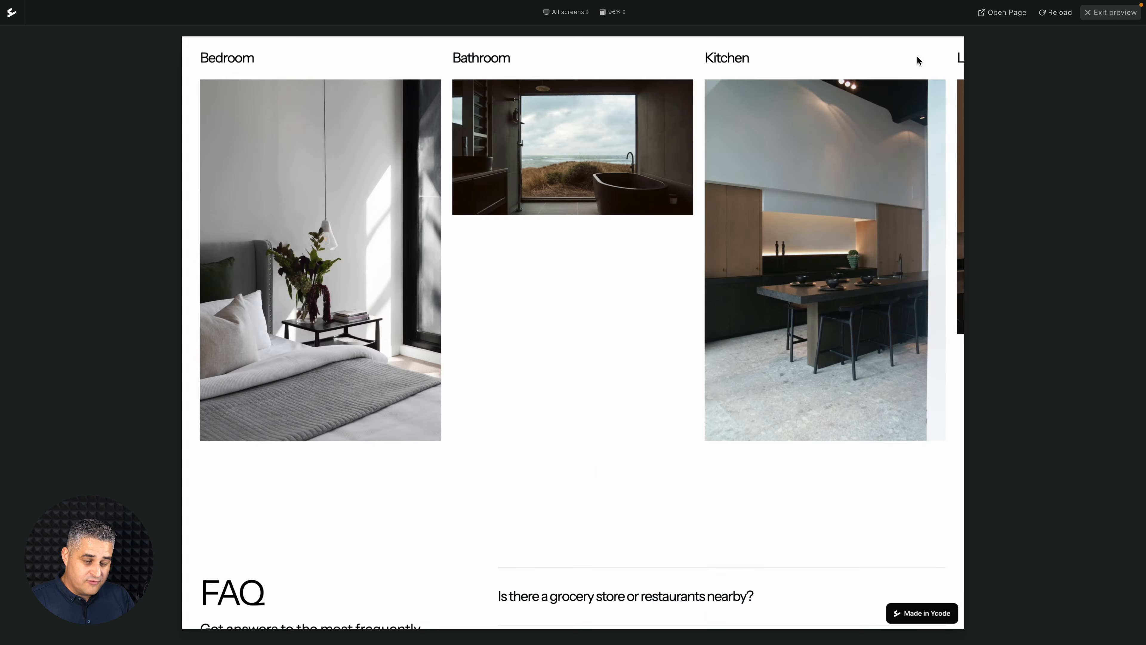
# Reopen the Bedroom photo in the lightbox, close it and exit the page preview.
pyautogui.click(326, 235)
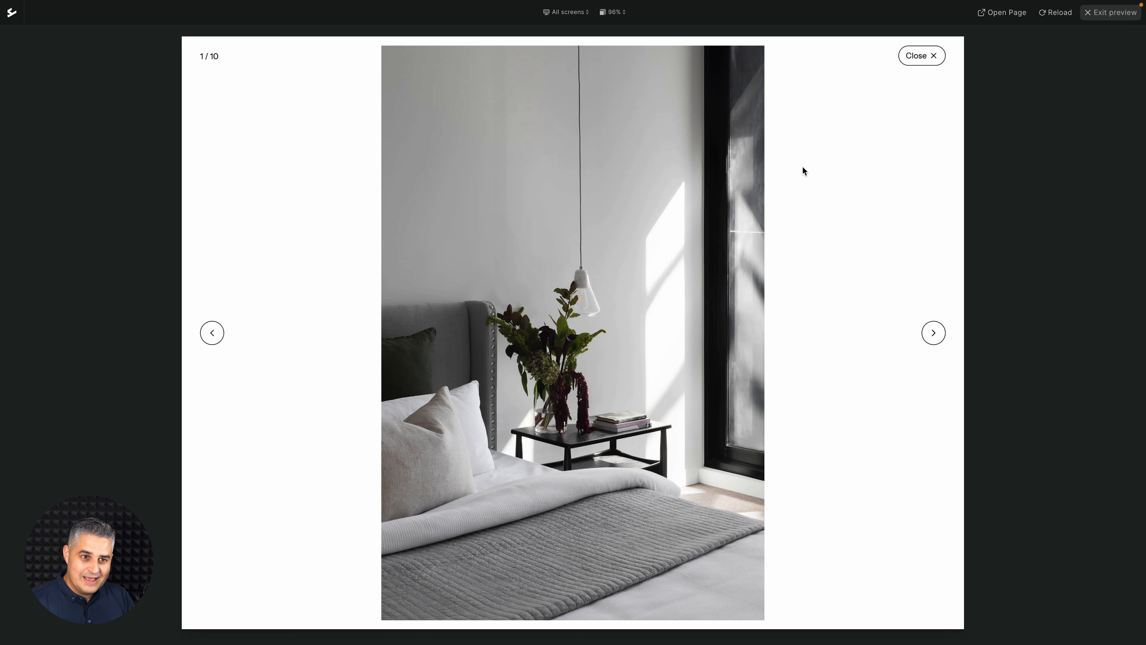
pyautogui.click(923, 61)
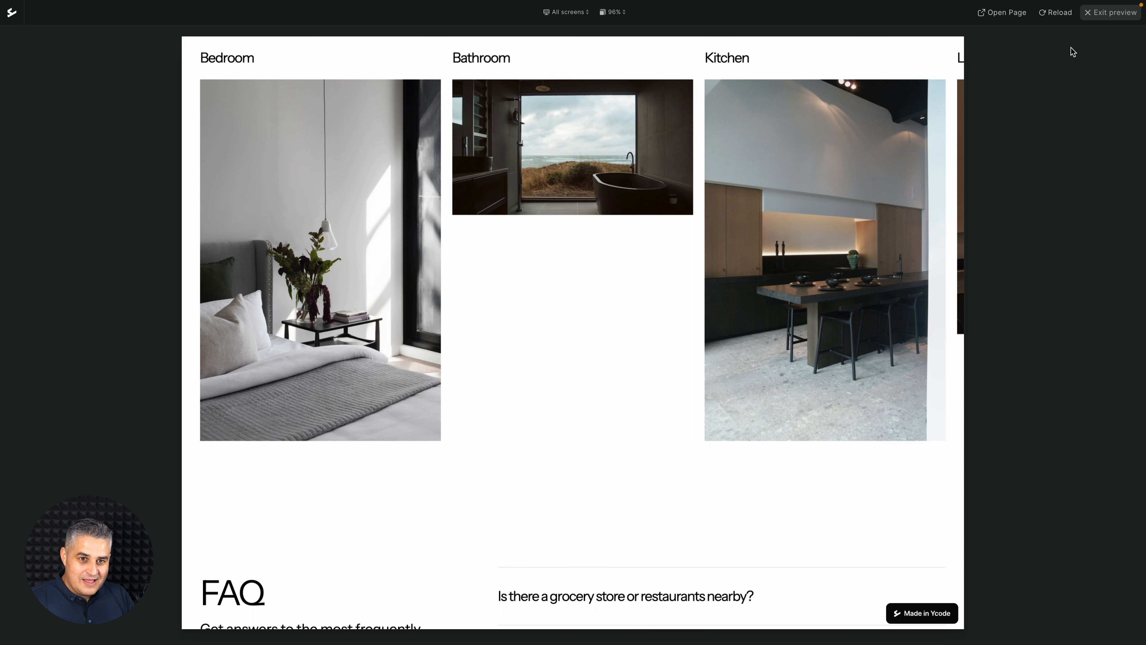
pyautogui.click(1099, 17)
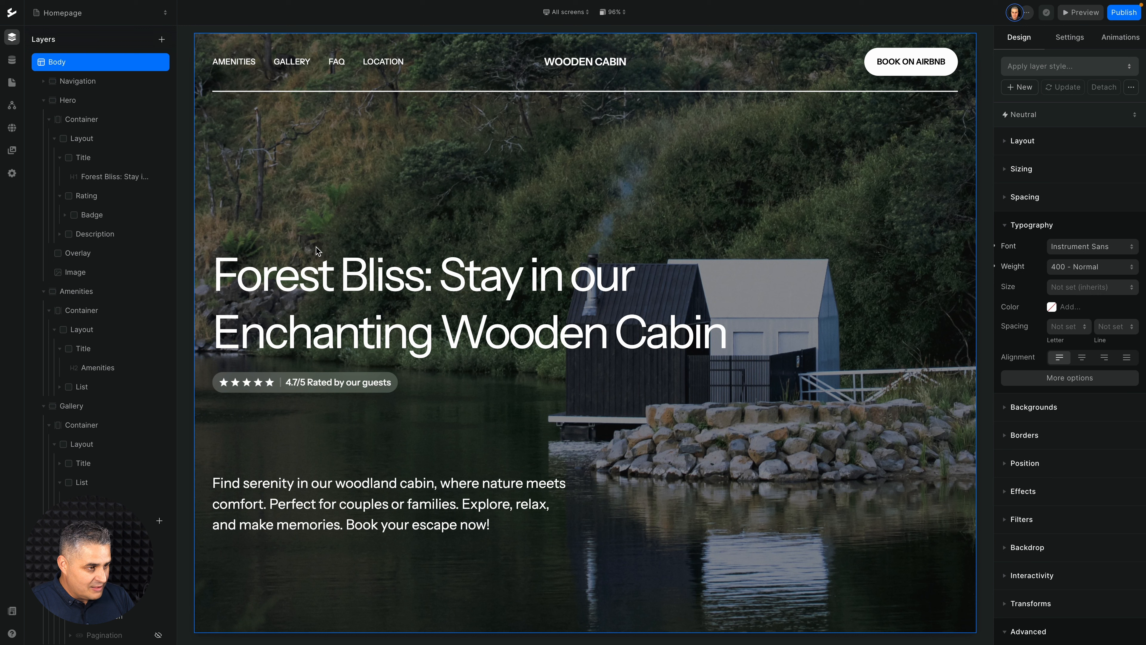
# Add a Heading element directly below the hero title and change its text to "Subtitle".
pyautogui.click(298, 274)
pyautogui.press('a')
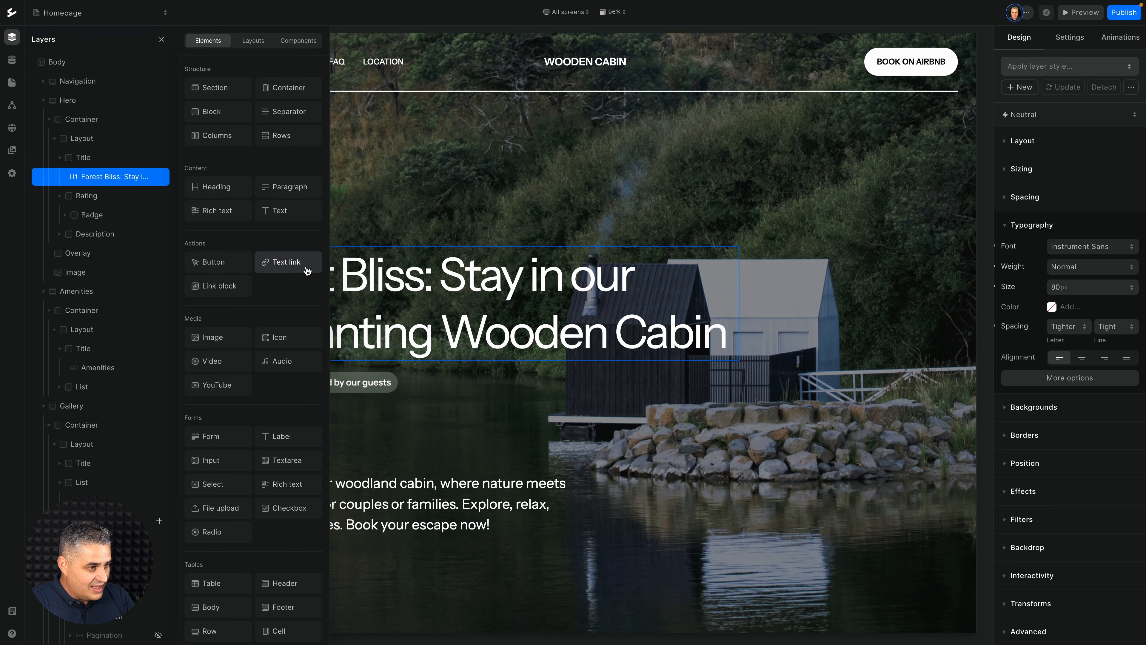
pyautogui.click(216, 192)
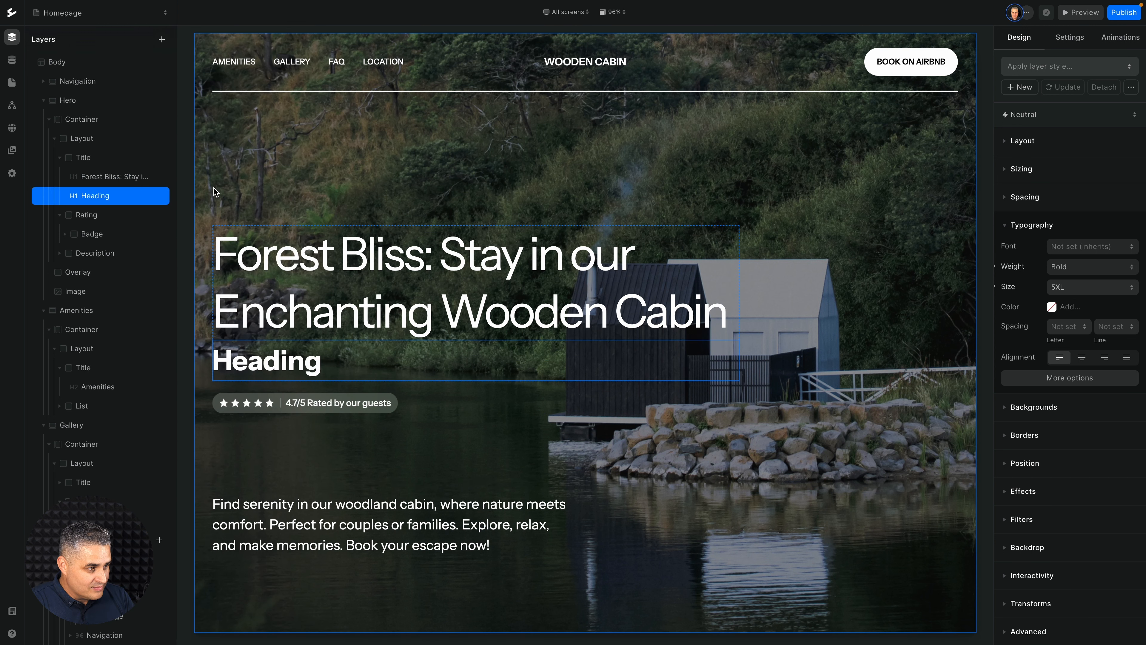
pyautogui.click(259, 363)
pyautogui.doubleClick(258, 364)
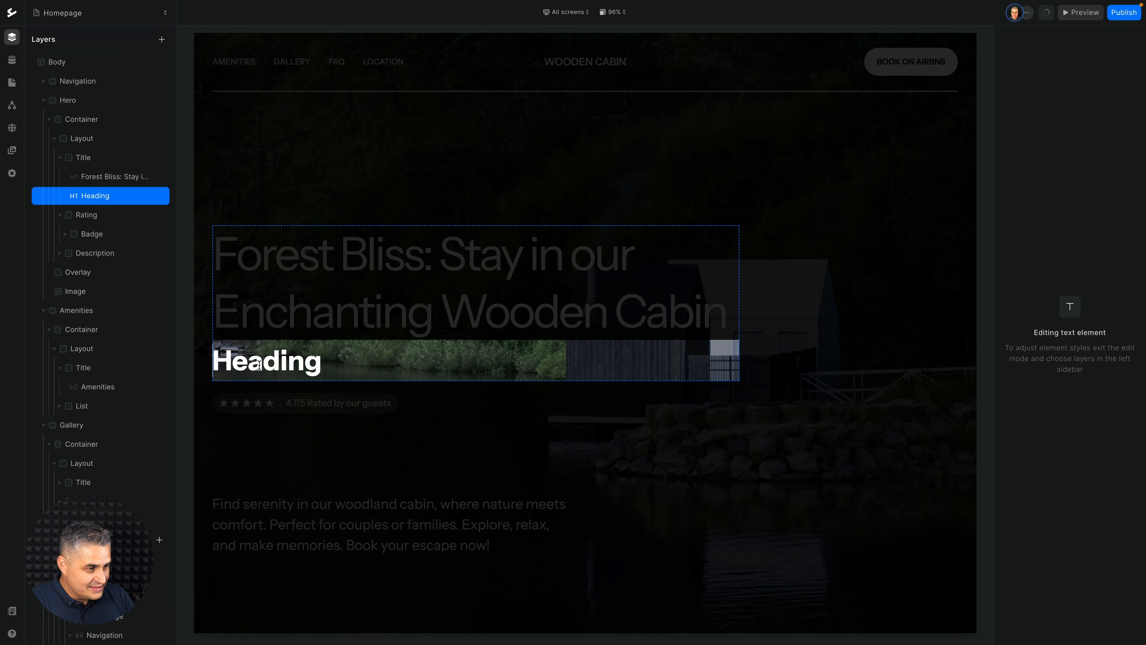
pyautogui.write('Sub')
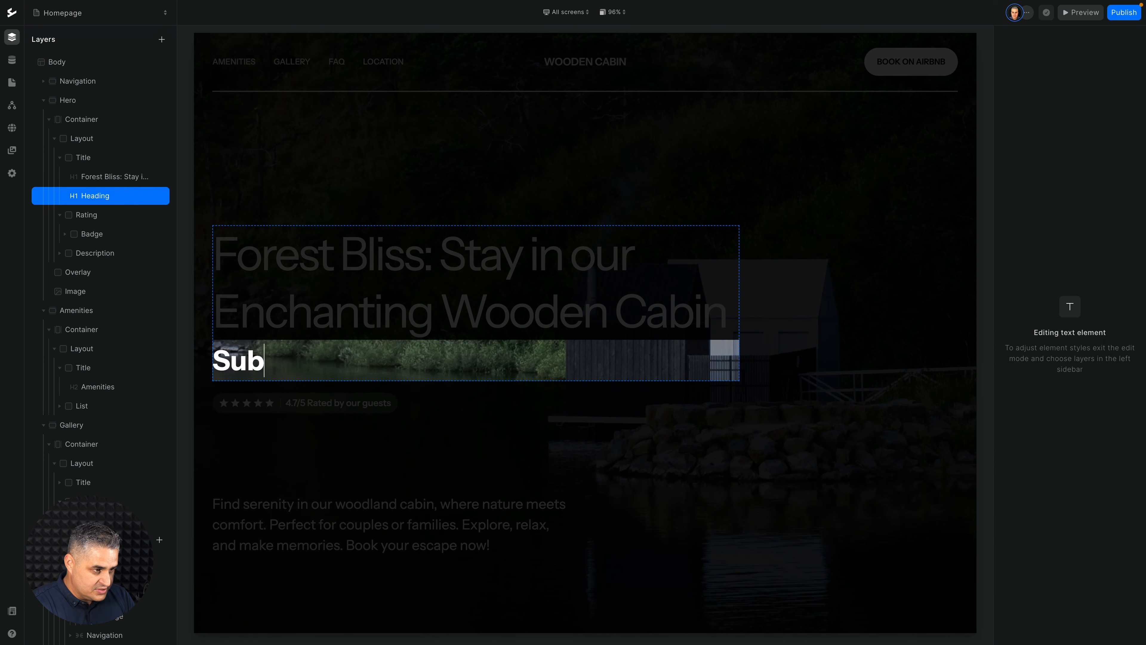
pyautogui.write('title')
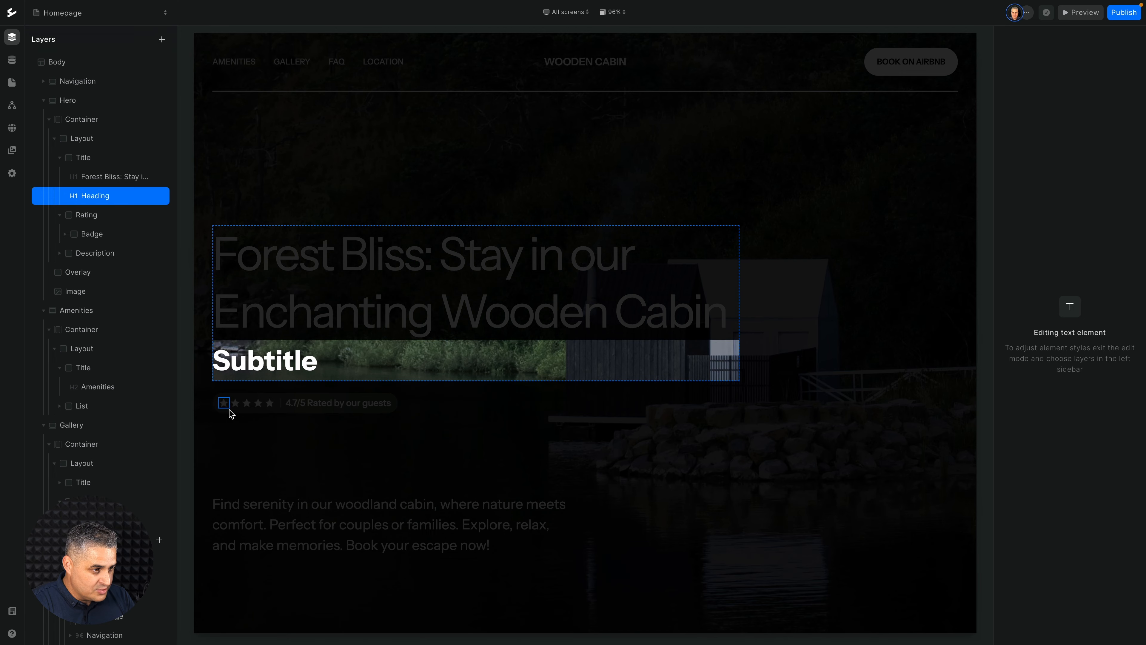
pyautogui.click(252, 417)
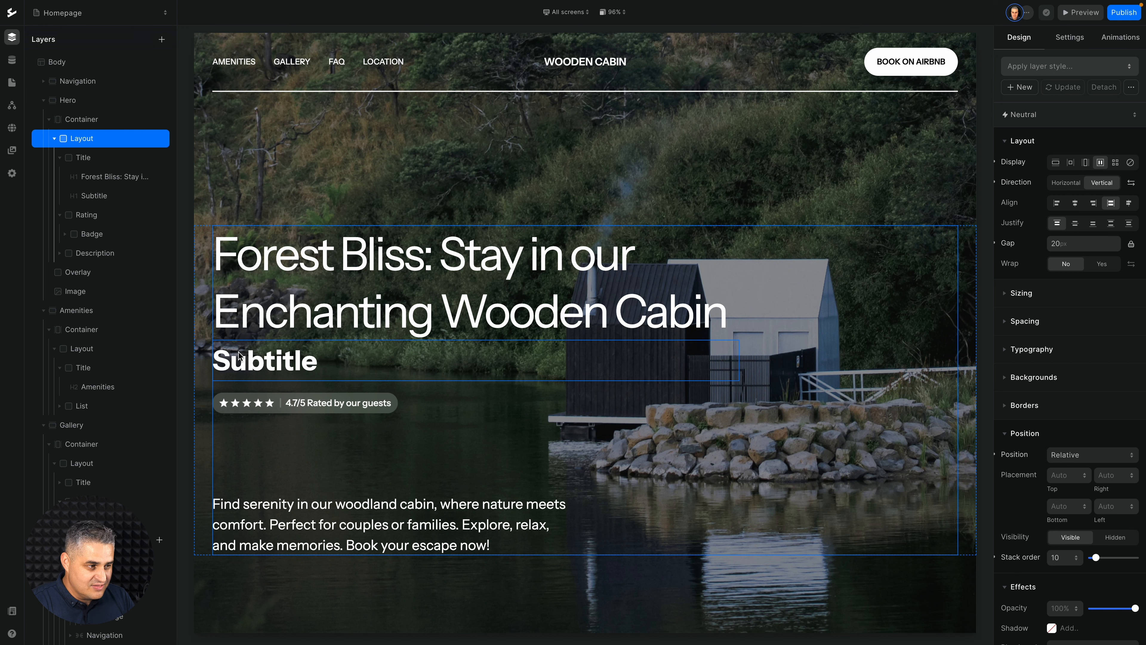
# Set the font of the Subtitle heading to Almarai.
pyautogui.click(272, 373)
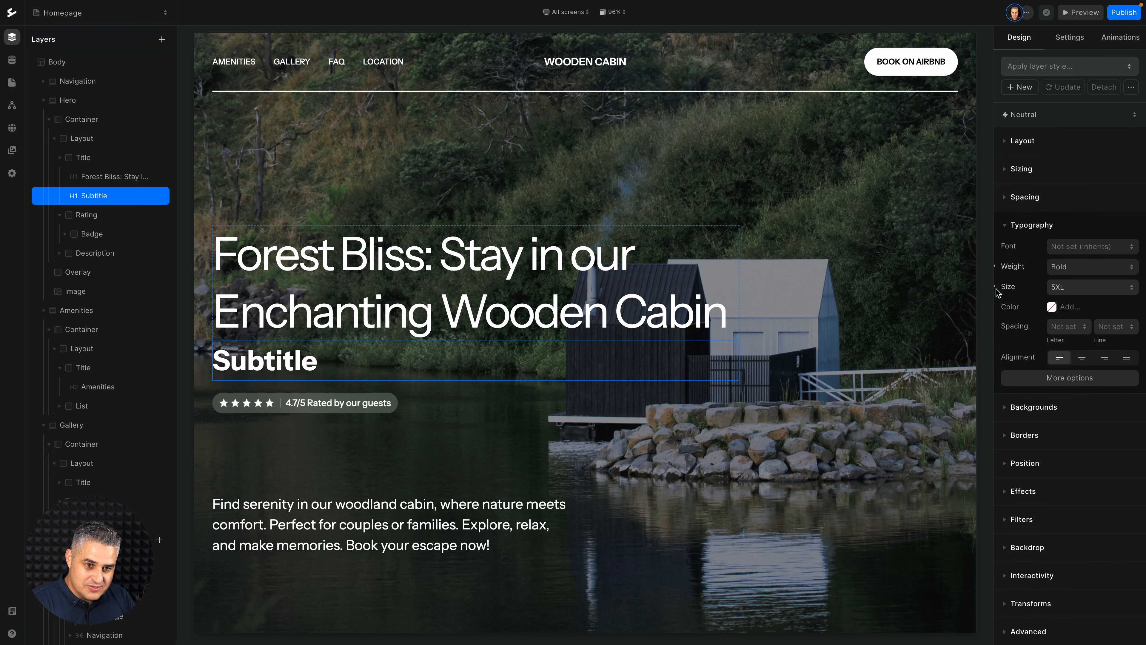
pyautogui.click(1070, 246)
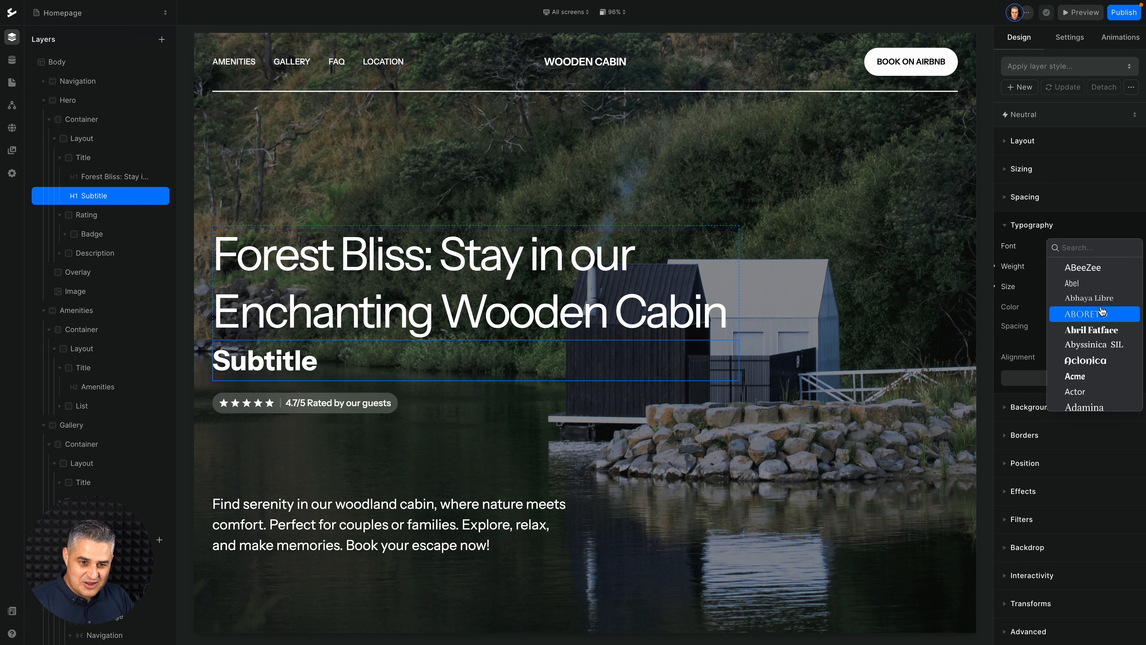
pyautogui.scroll(-5, 1101, 316)
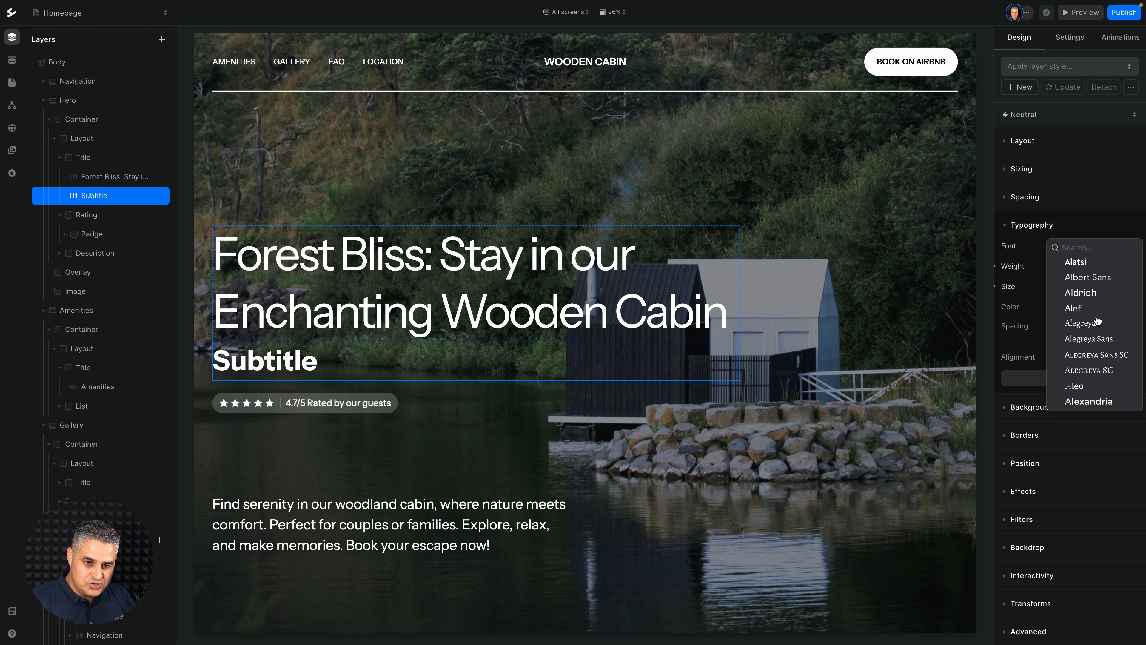
pyautogui.scroll(-3, 1098, 321)
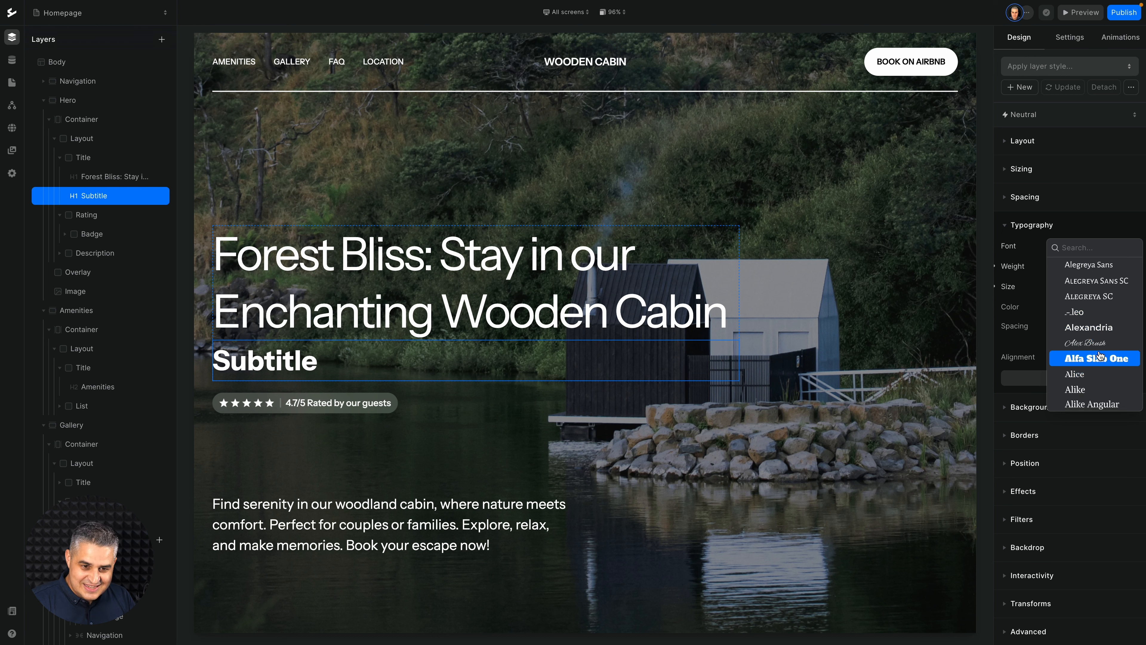
pyautogui.scroll(-3, 1099, 355)
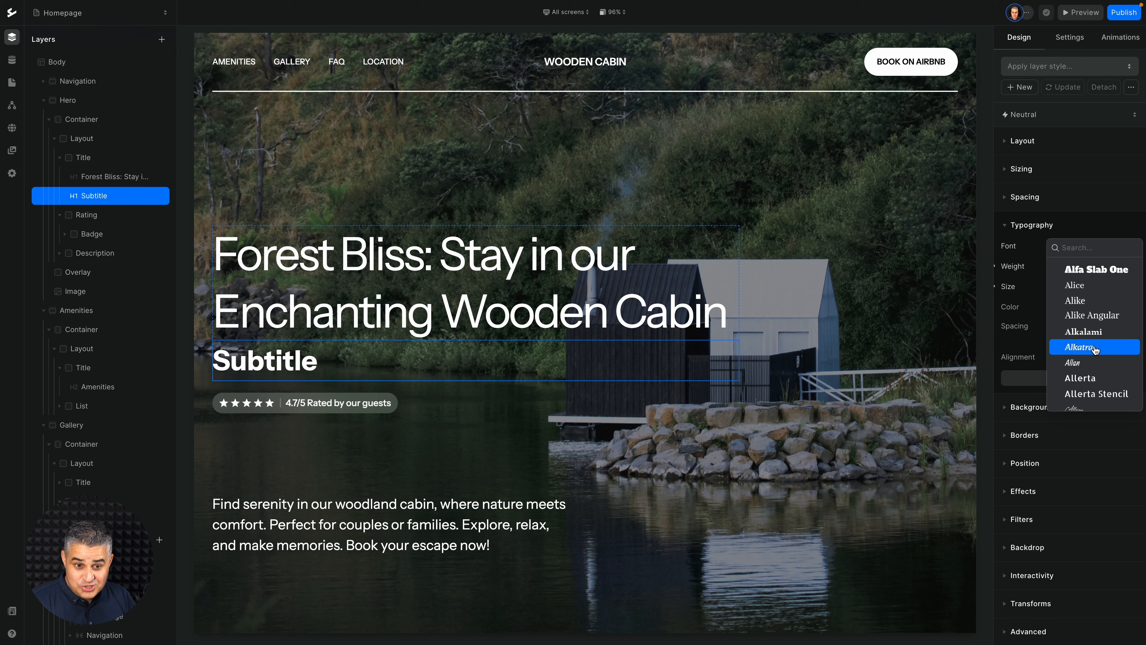
pyautogui.scroll(-3, 1095, 350)
pyautogui.click(1086, 360)
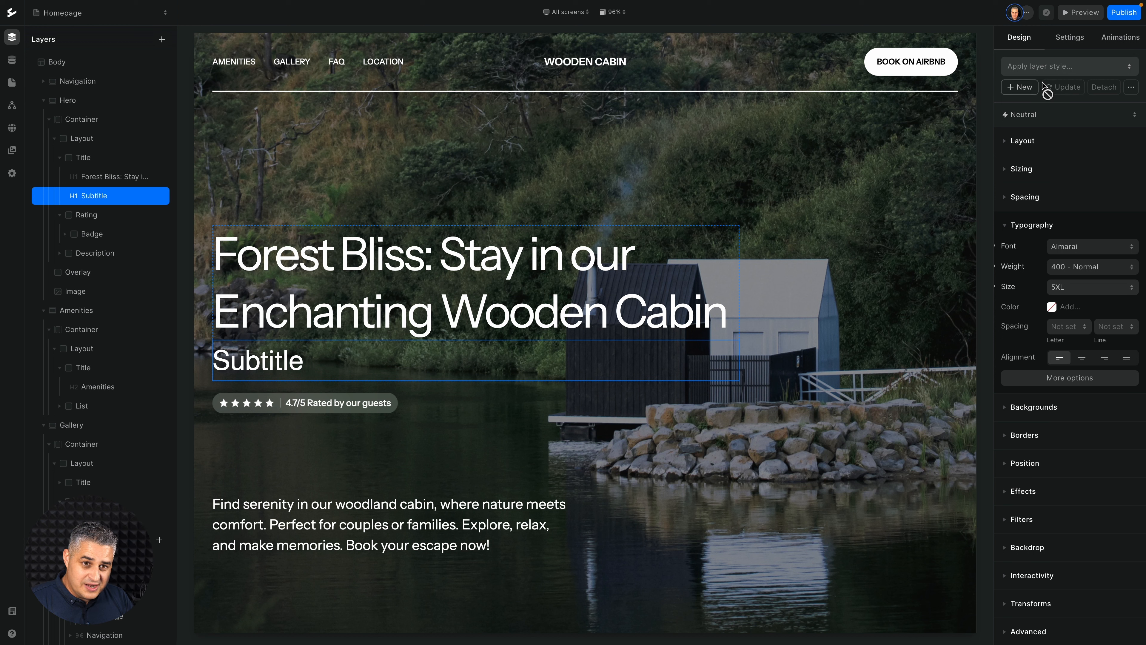
# Save the Subtitle heading's formatting as a layer style named "New h1 style", and delete the heading from the hero.
pyautogui.click(1019, 88)
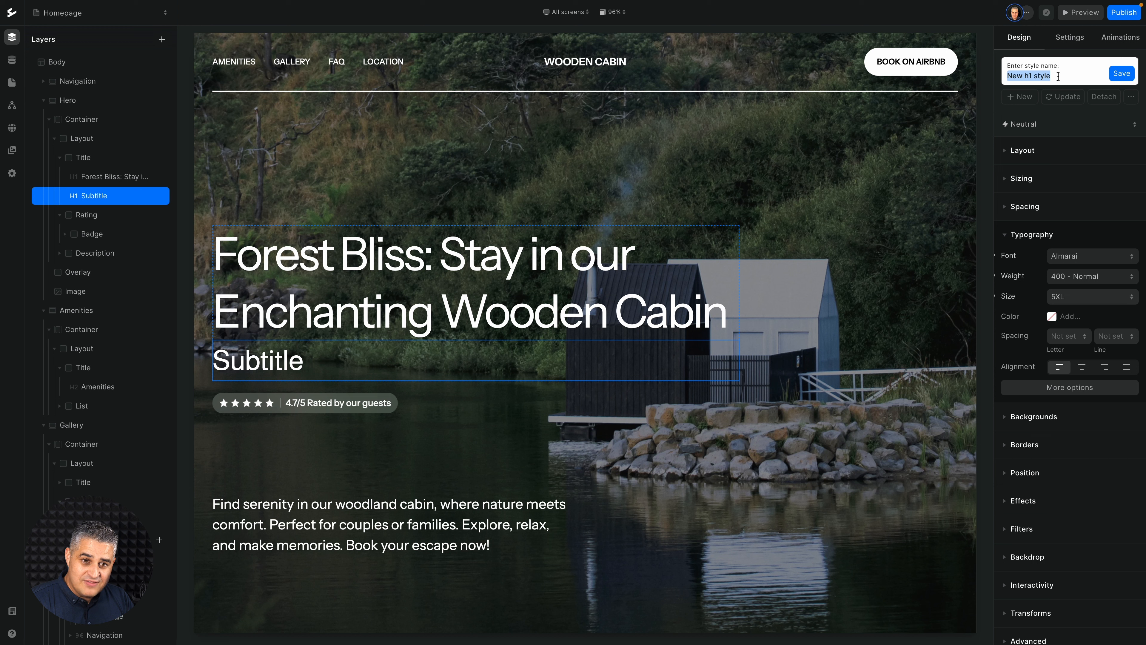
pyautogui.click(1058, 76)
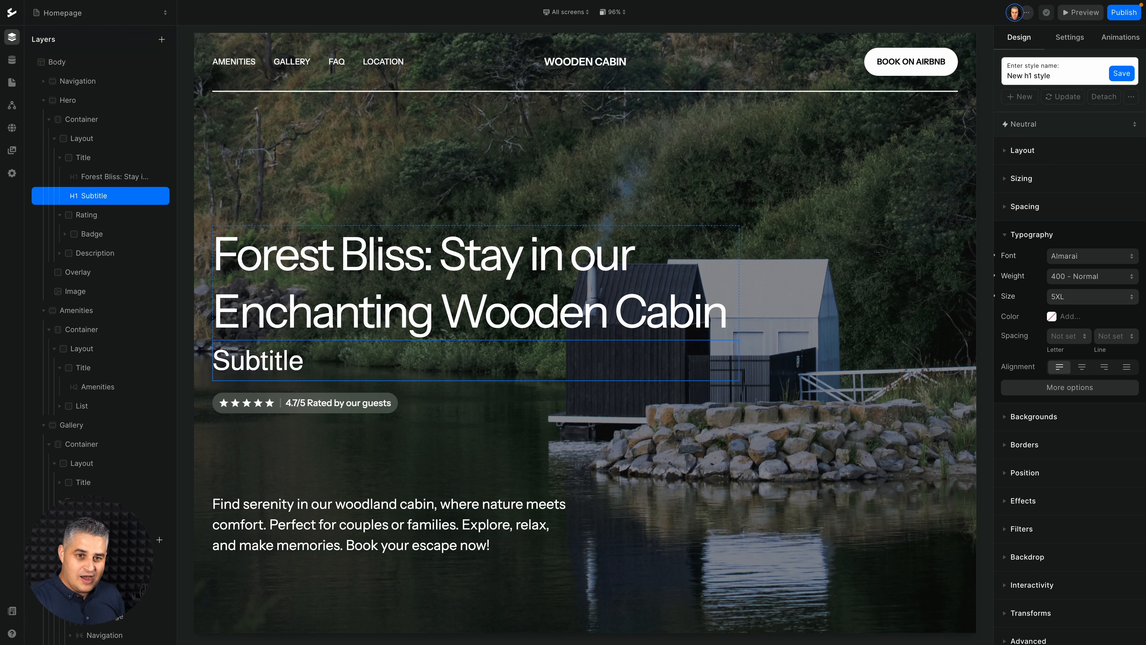
pyautogui.click(1119, 74)
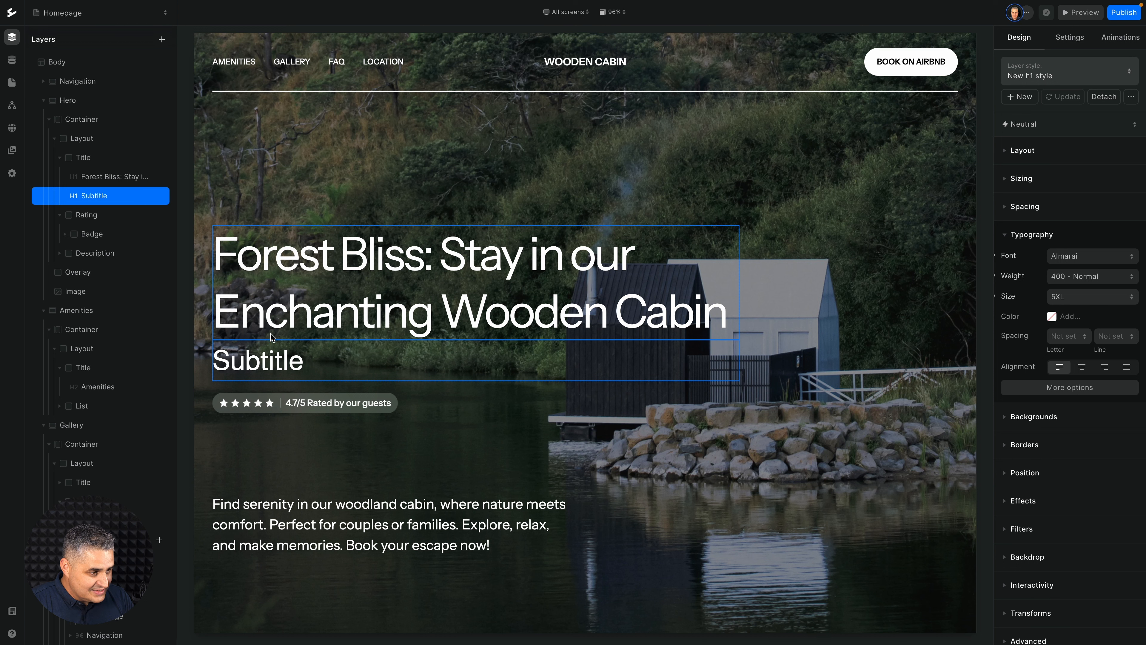
pyautogui.click(257, 363)
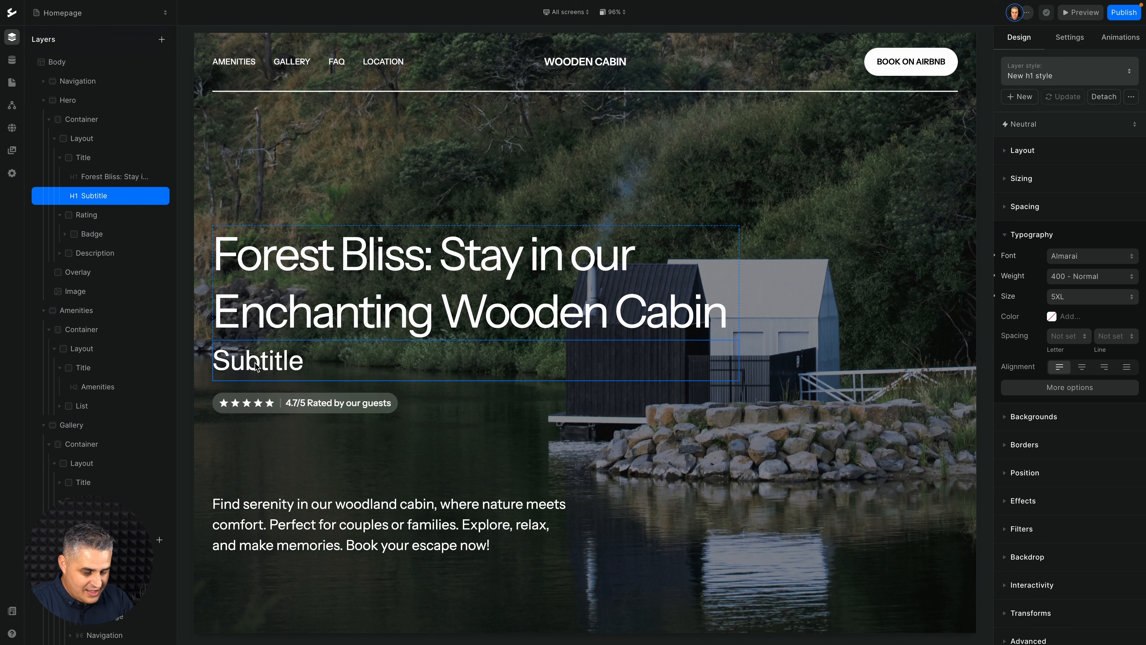
pyautogui.press('Delete')
# Add a Columns element below the Amenities heading and duplicate its first block twice to make four columns.
pyautogui.scroll(-6, 256, 365)
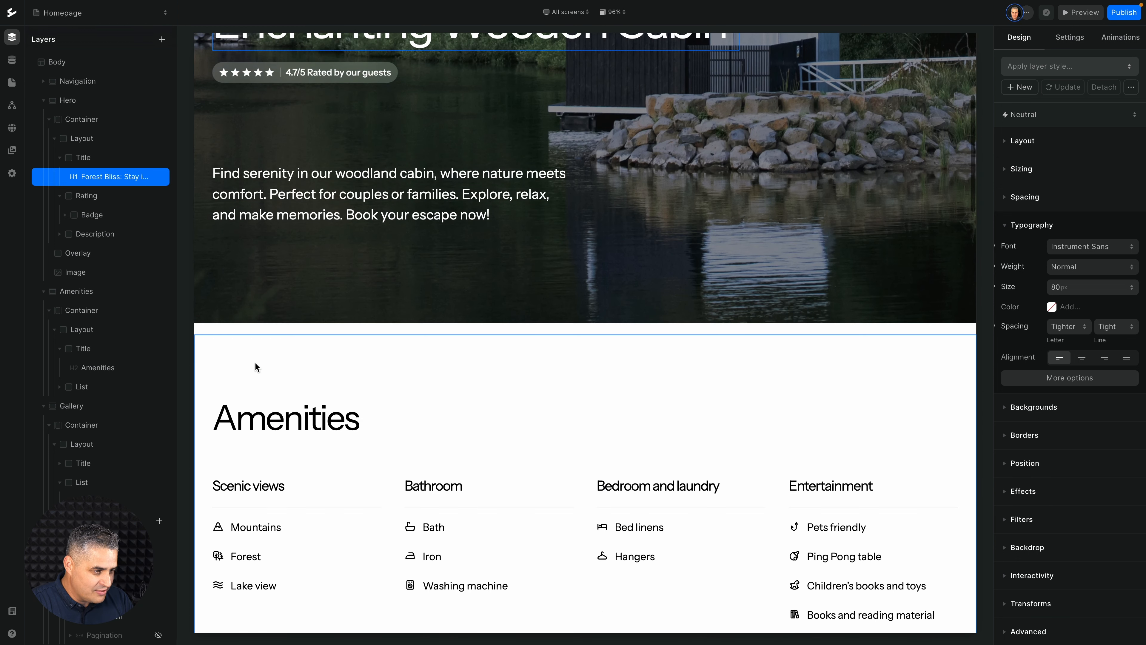
pyautogui.click(280, 426)
pyautogui.press('a')
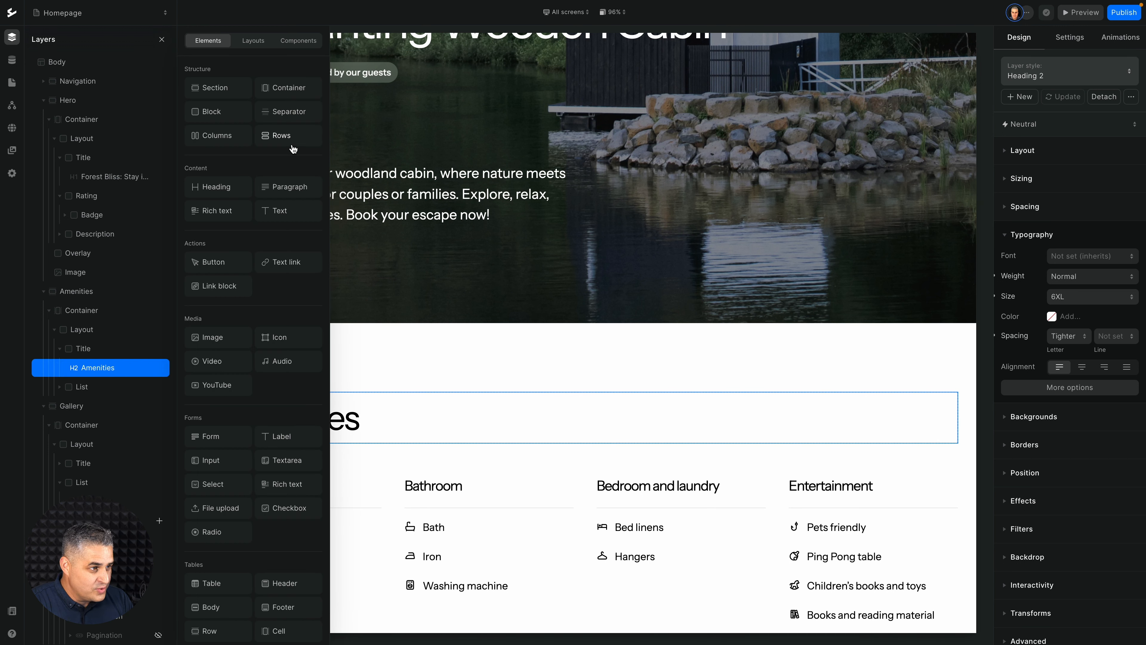
pyautogui.click(213, 137)
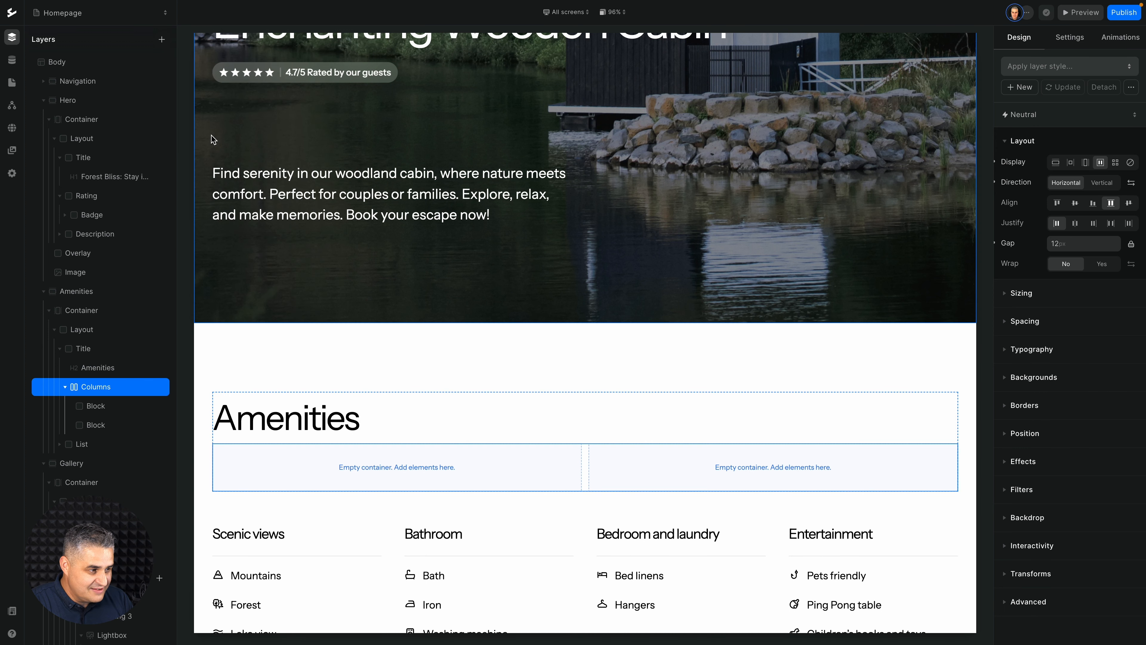
pyautogui.click(97, 407)
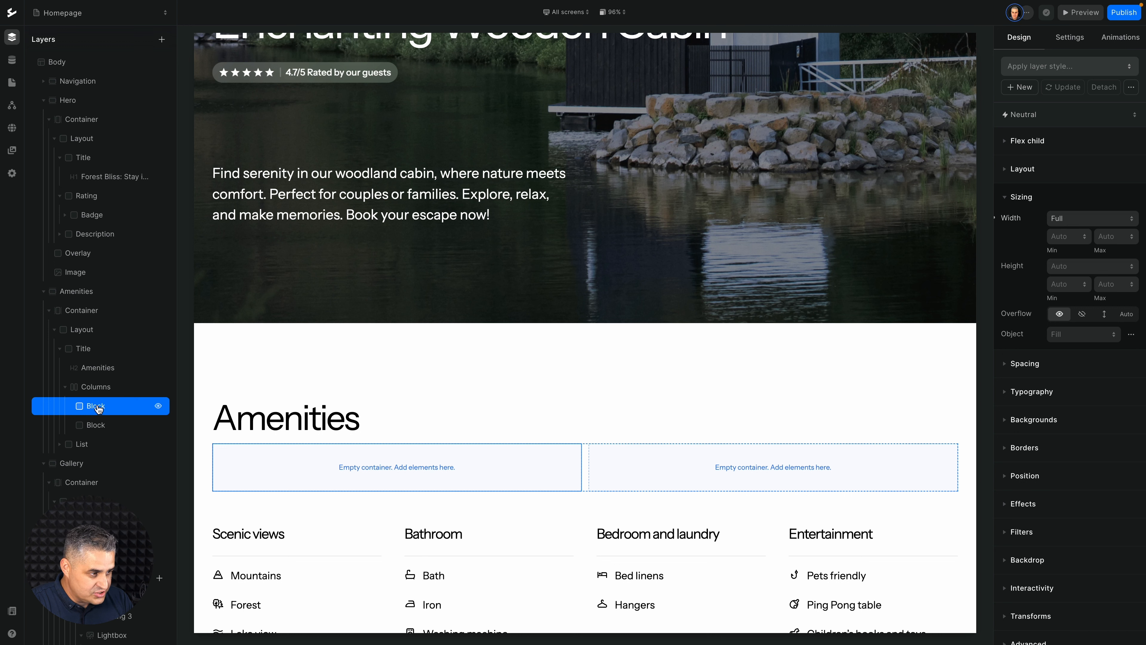
pyautogui.hotkey('ctrl', 'd')
pyautogui.hotkey('ctrl', 'd')
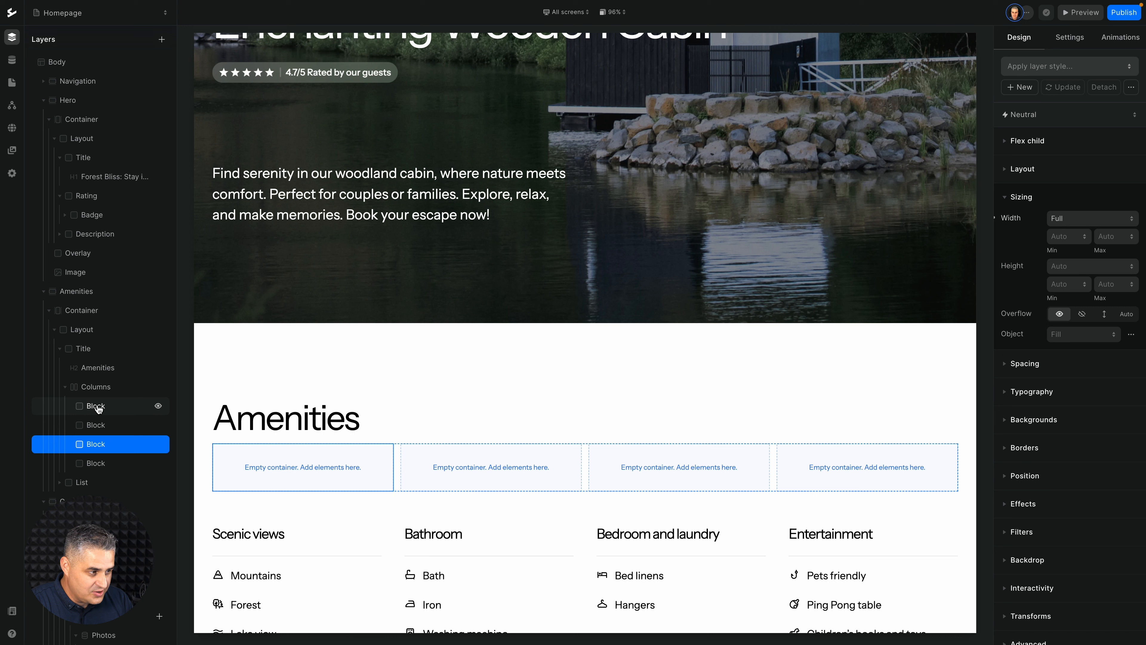
# Replace the Columns element below the Amenities heading with a Rows element.
pyautogui.click(103, 388)
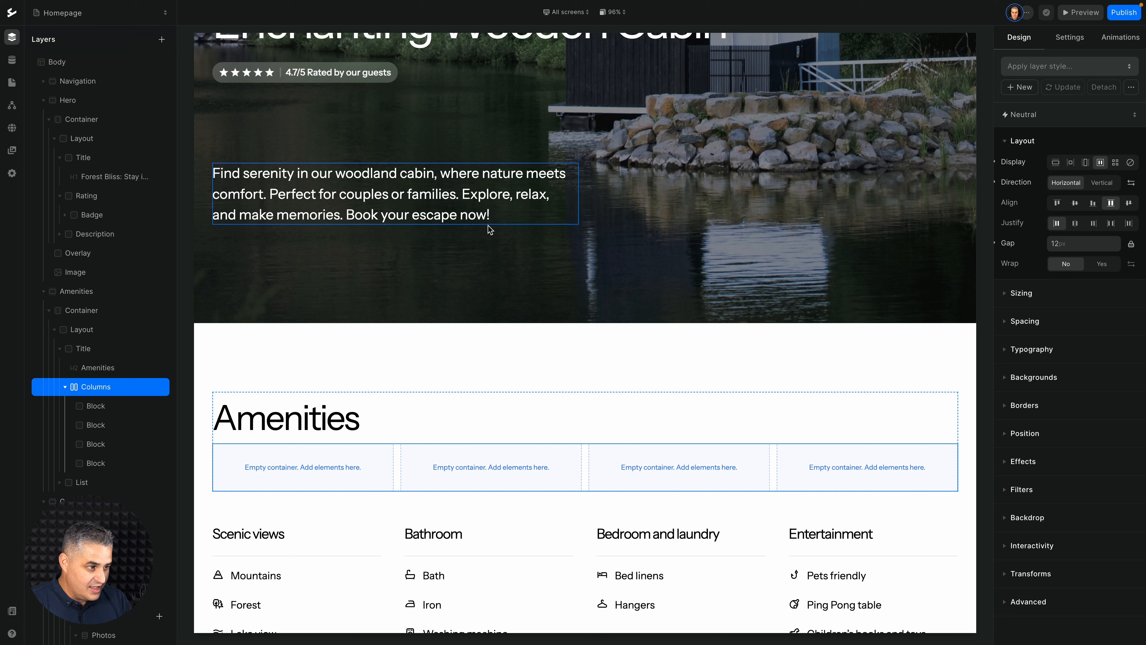
pyautogui.press('Delete')
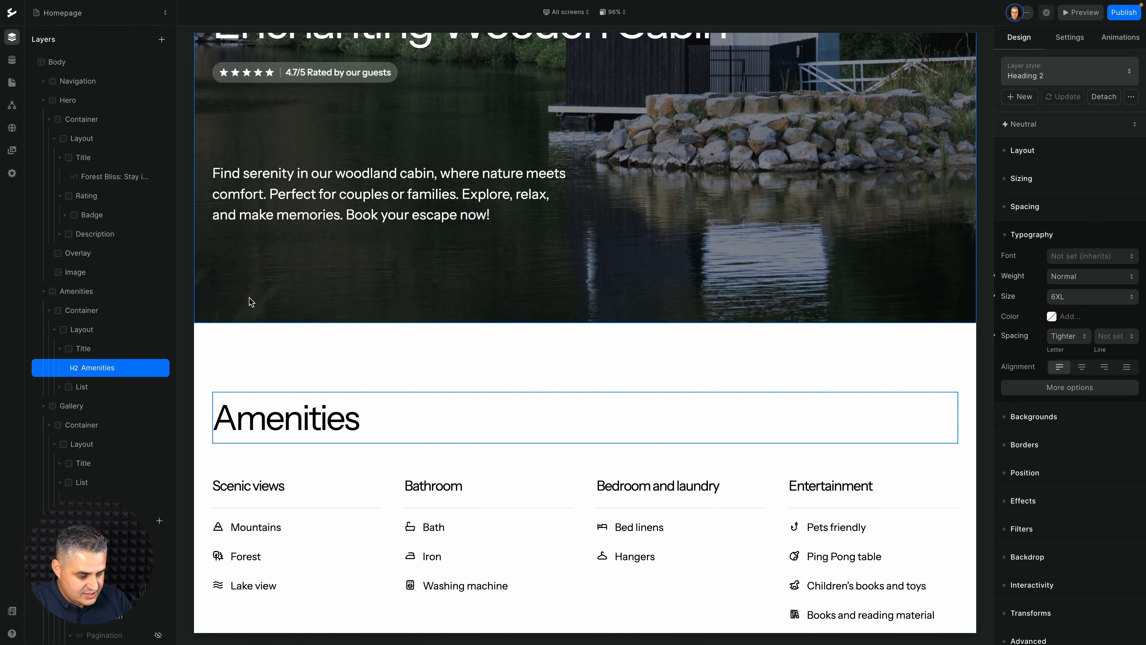
pyautogui.press('a')
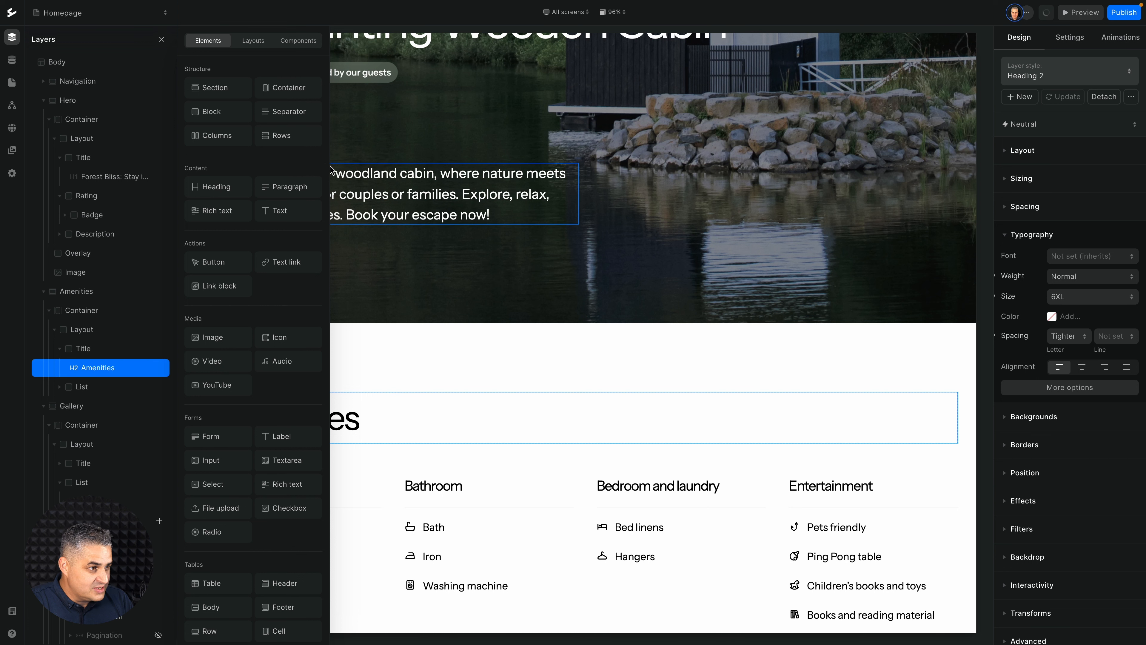
pyautogui.click(291, 135)
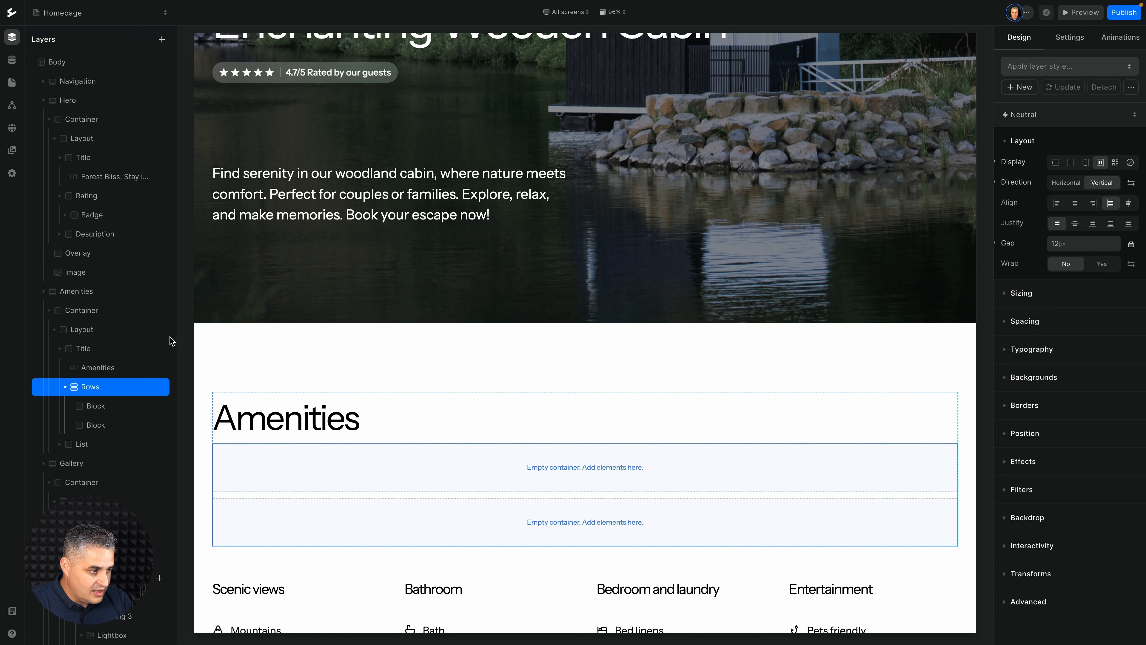
# Duplicate the second block of the Rows element twice to make four rows, and delete the whole Rows element from Amenities.
pyautogui.click(97, 424)
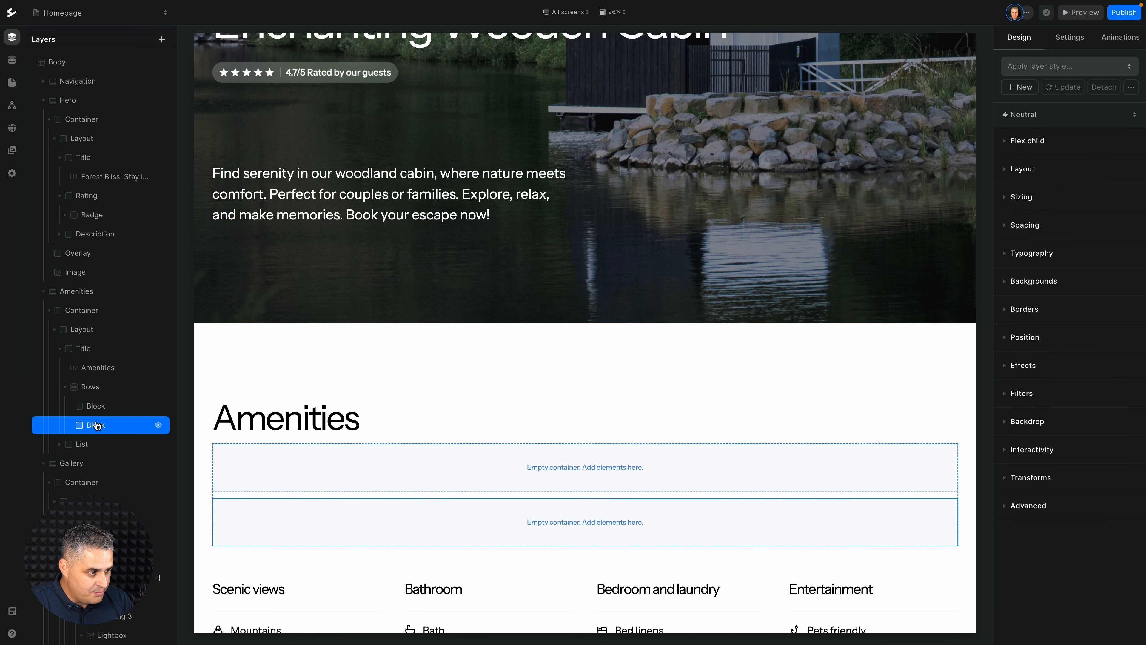
pyautogui.hotkey('ctrl', 'd')
pyautogui.hotkey('ctrl', 'd')
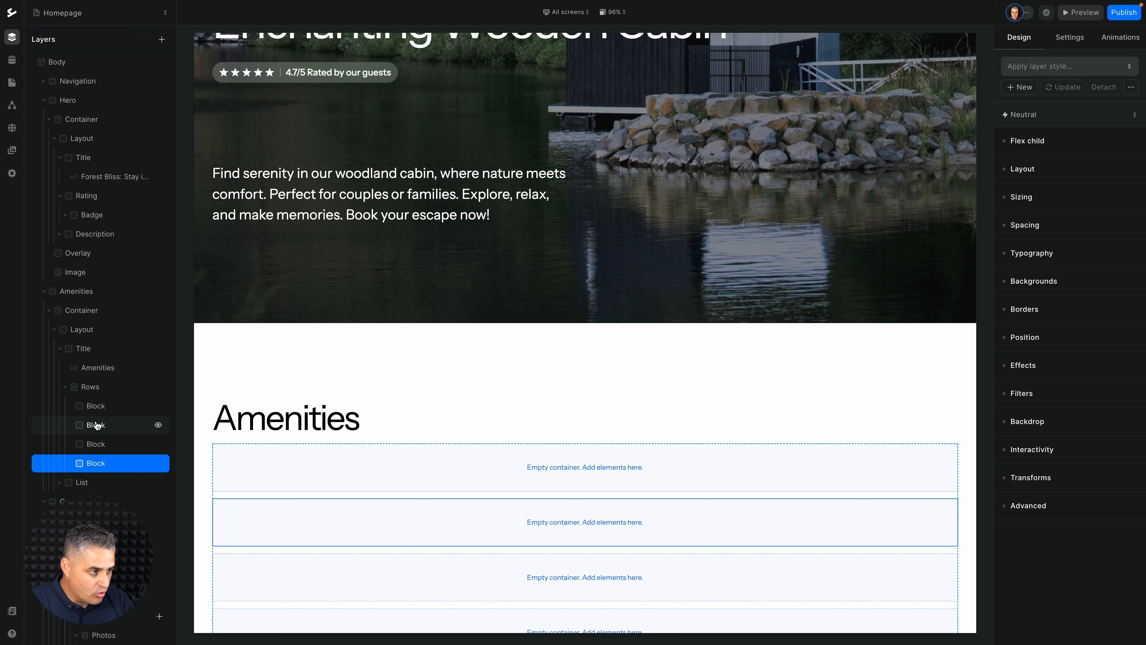
pyautogui.click(109, 392)
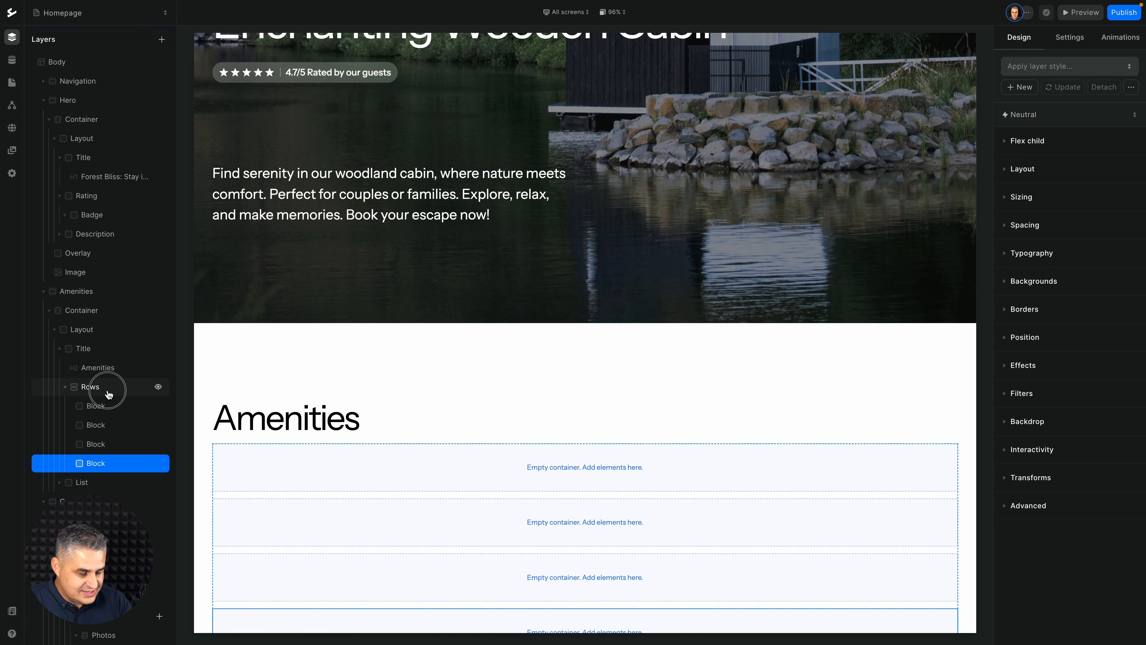
pyautogui.press('Delete')
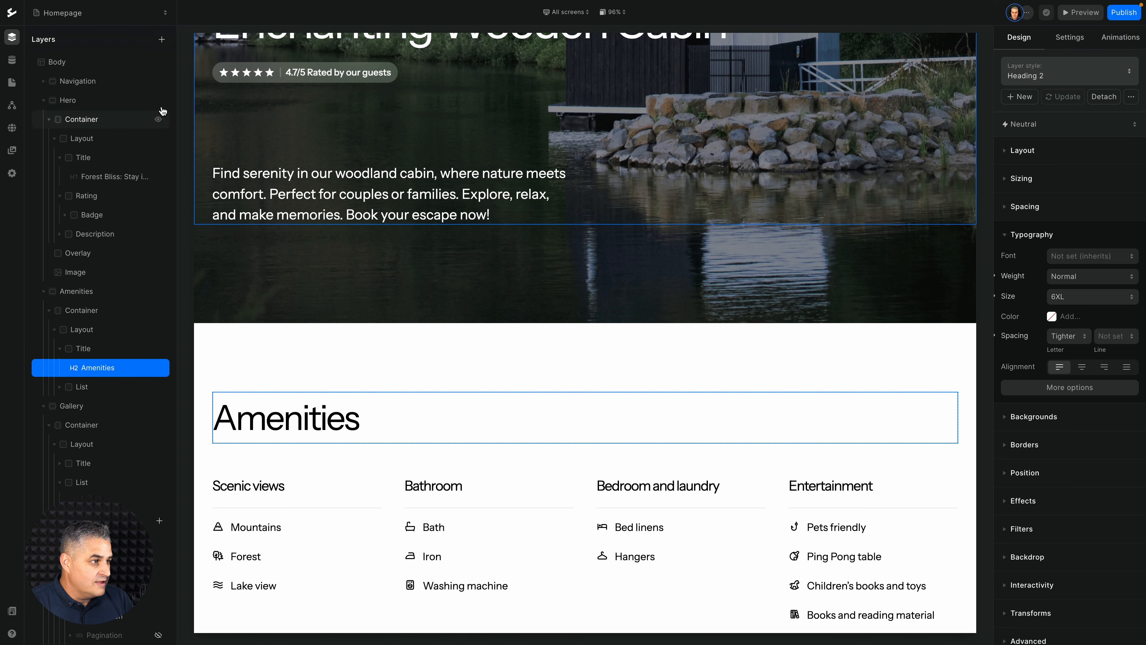
# Turn the homepage's Navigation layer into a reusable component, accepting the suggested name.
pyautogui.click(100, 82)
pyautogui.rightClick(101, 83)
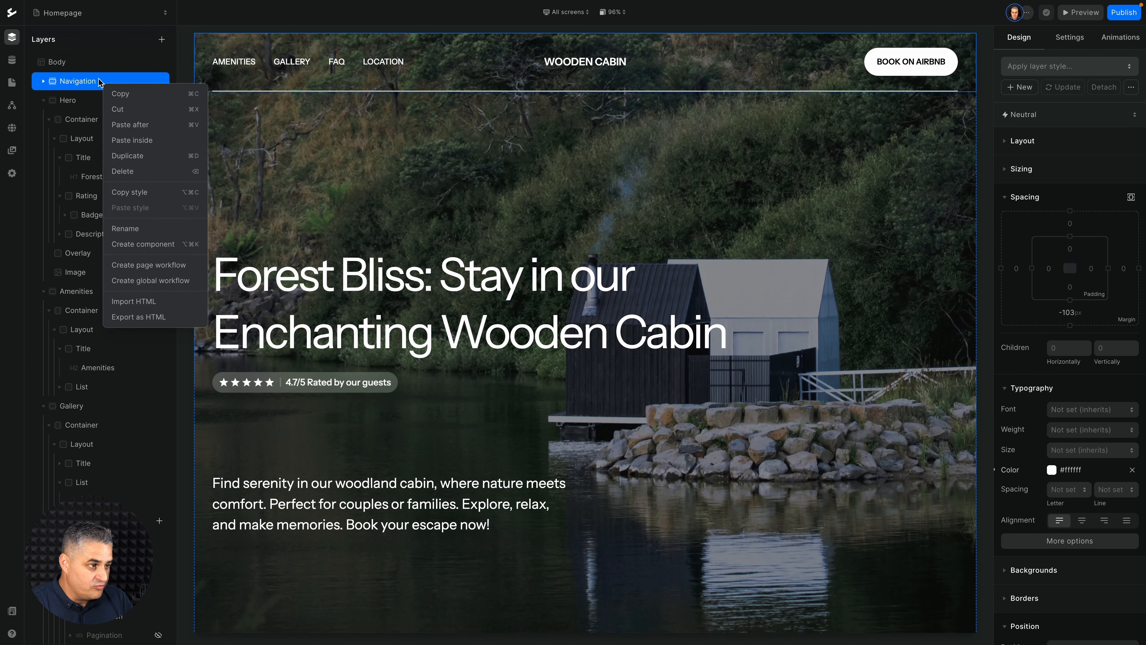
pyautogui.click(145, 244)
pyautogui.press('Return')
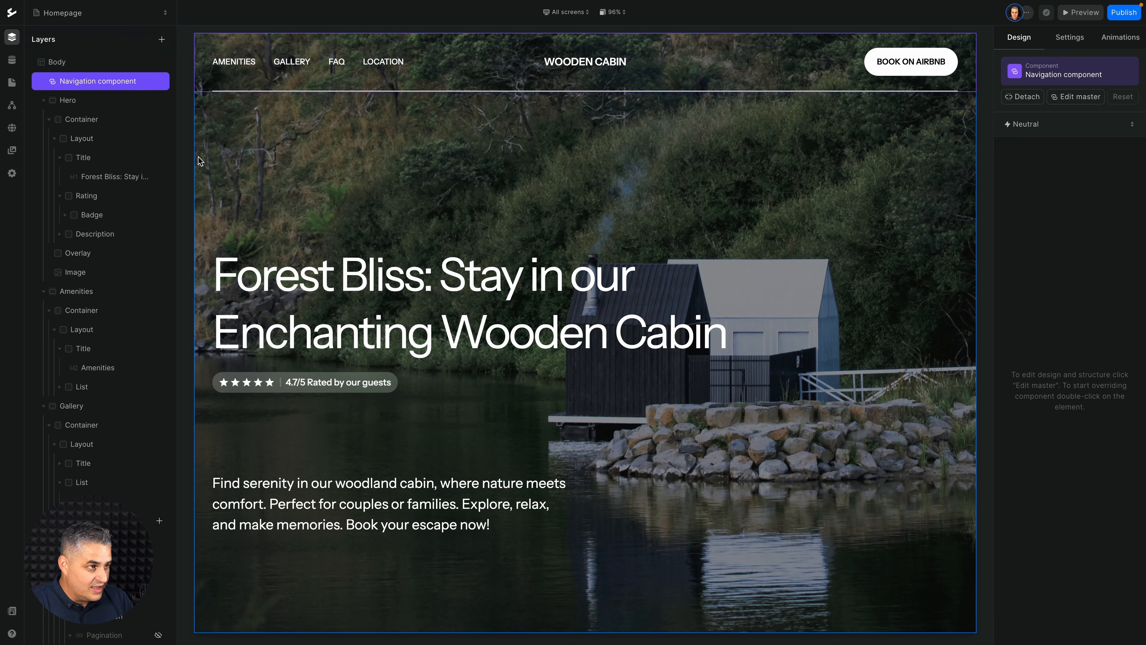
# Rename the saved navigation component to "Navigation" in the component library and check its remaining options.
pyautogui.click(162, 40)
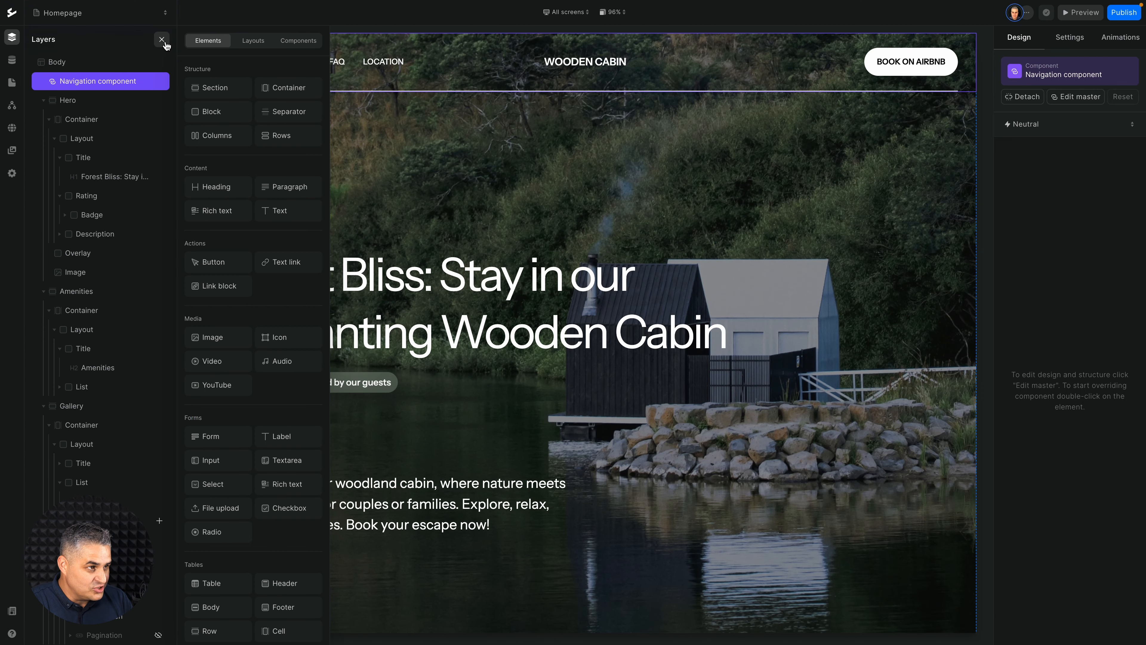
pyautogui.click(291, 44)
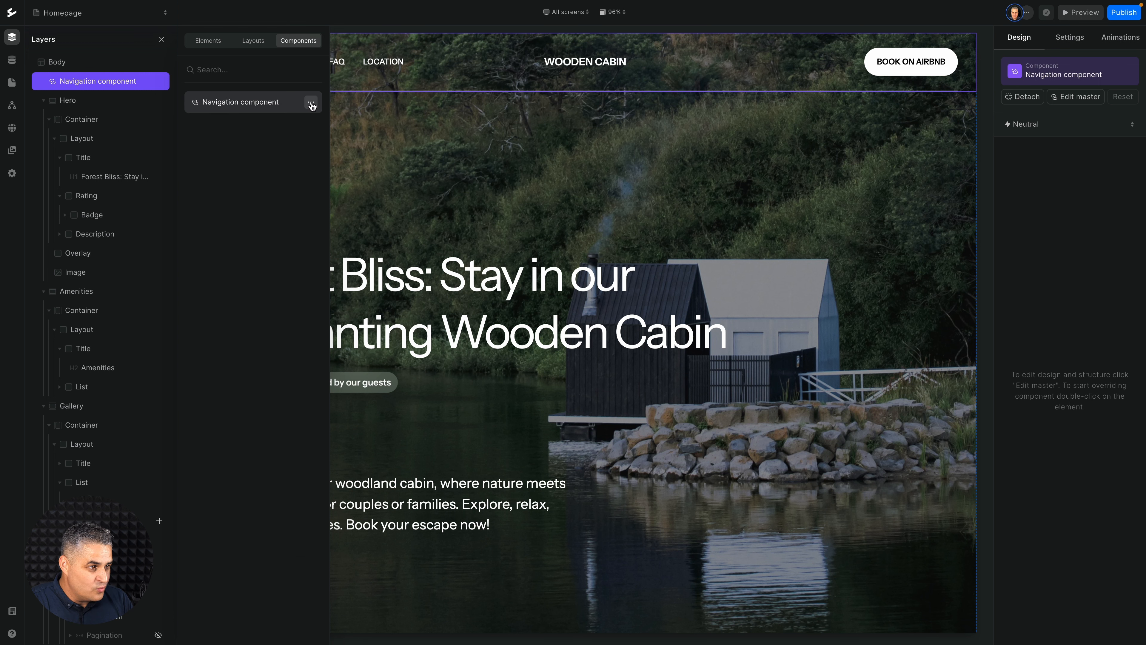
pyautogui.click(309, 103)
pyautogui.click(289, 105)
pyautogui.moveTo(275, 102); pyautogui.dragTo(239, 102)
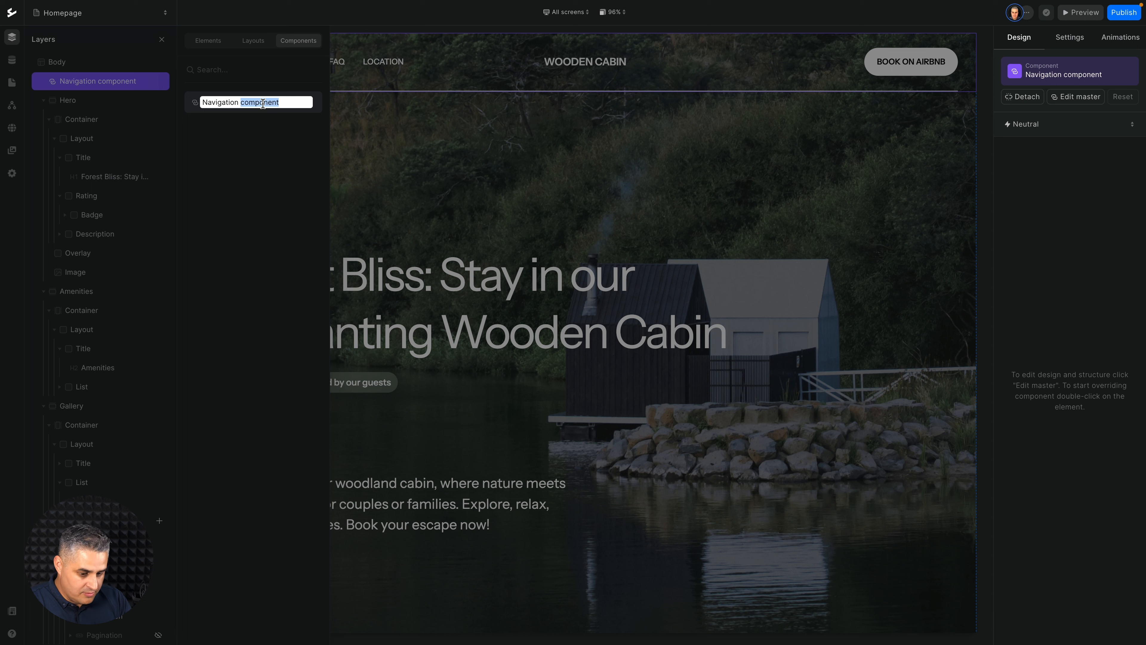
pyautogui.press('BackSpace')
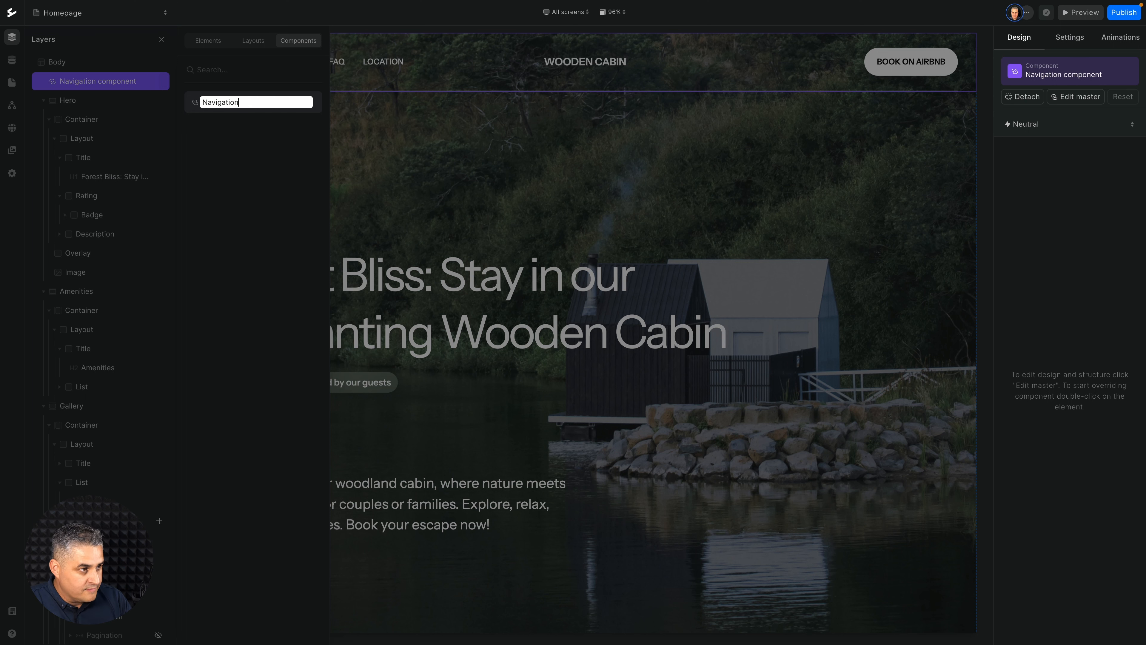
pyautogui.click(256, 140)
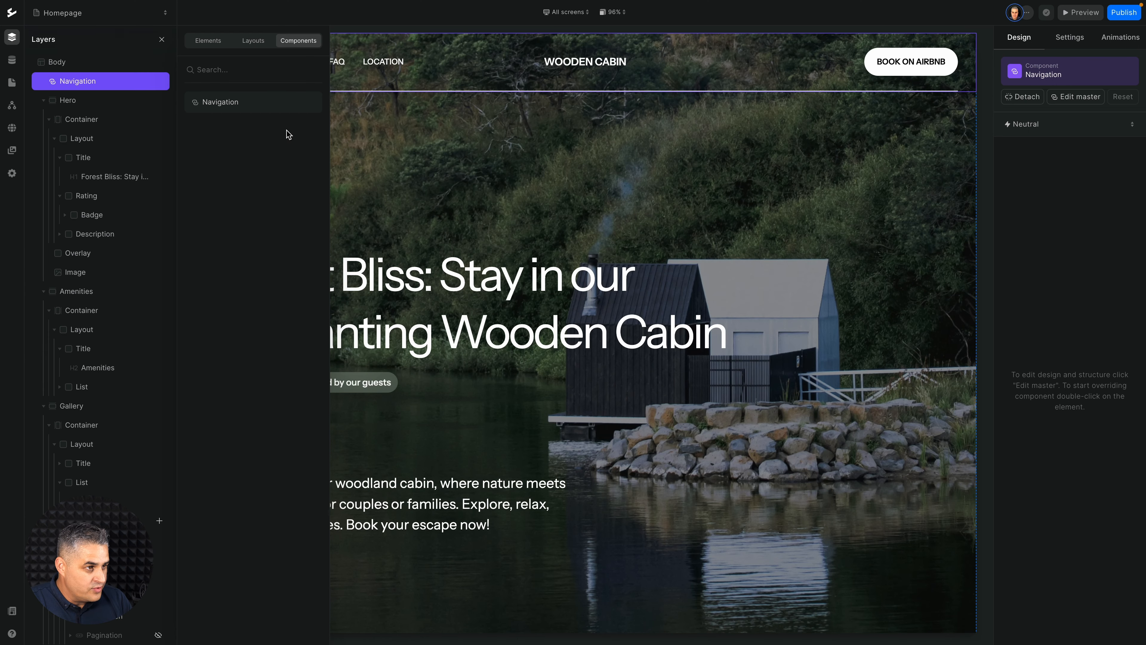
pyautogui.click(310, 103)
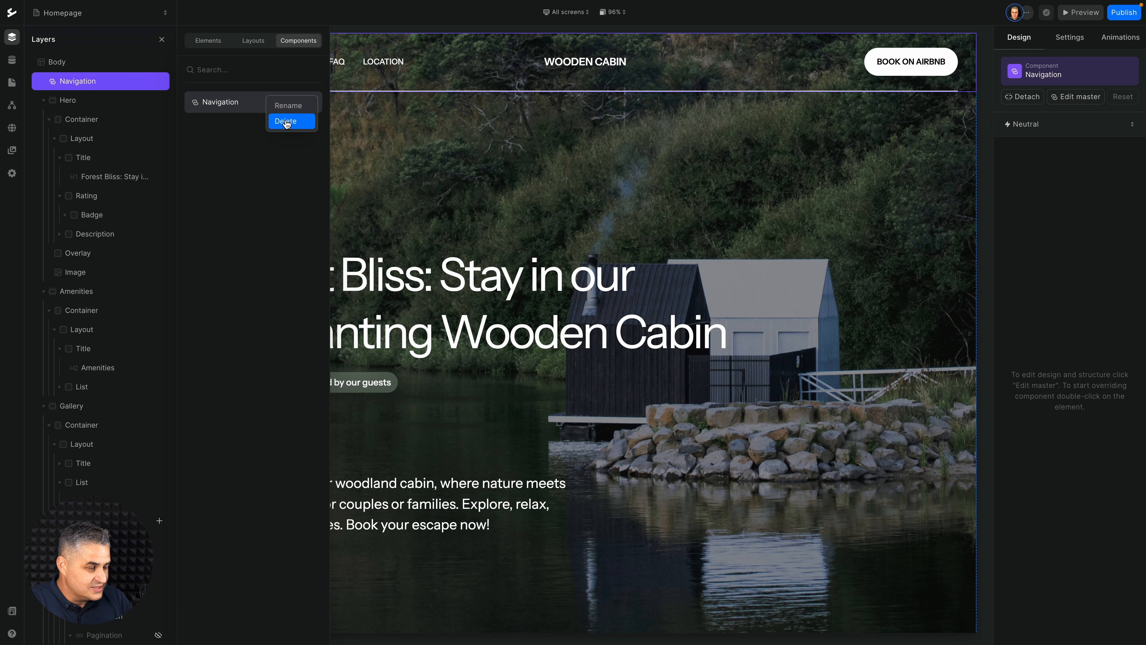
pyautogui.click(357, 175)
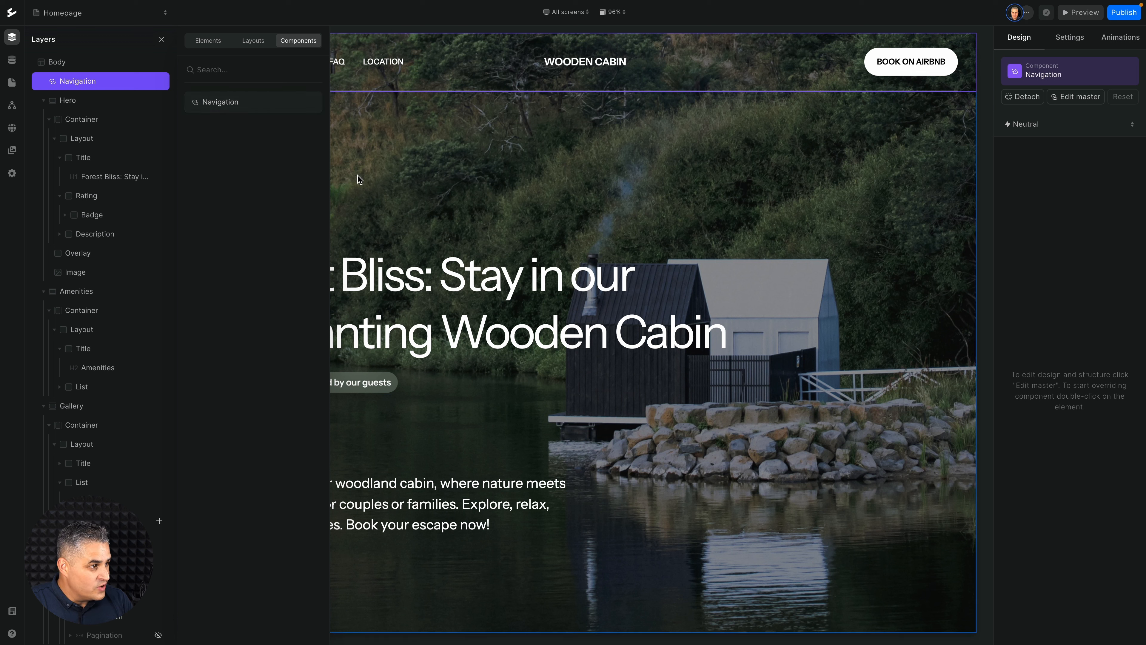
# Open the FAQ collection, sort its items by the Answer field in ascending order, and reload the page.
pyautogui.click(12, 61)
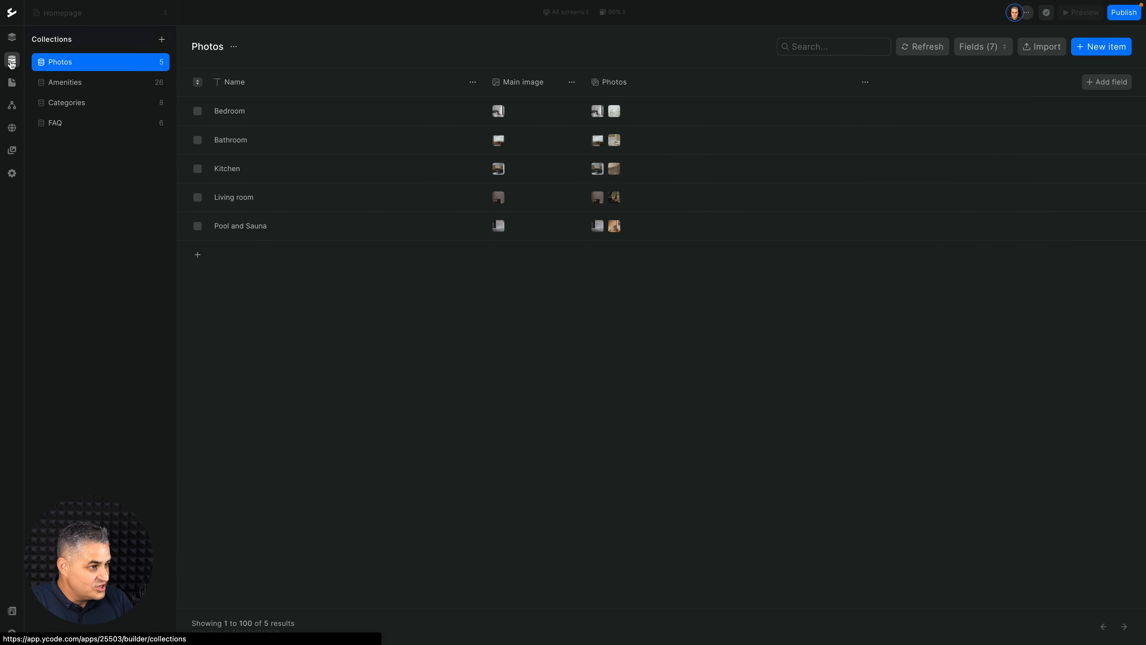
pyautogui.click(79, 129)
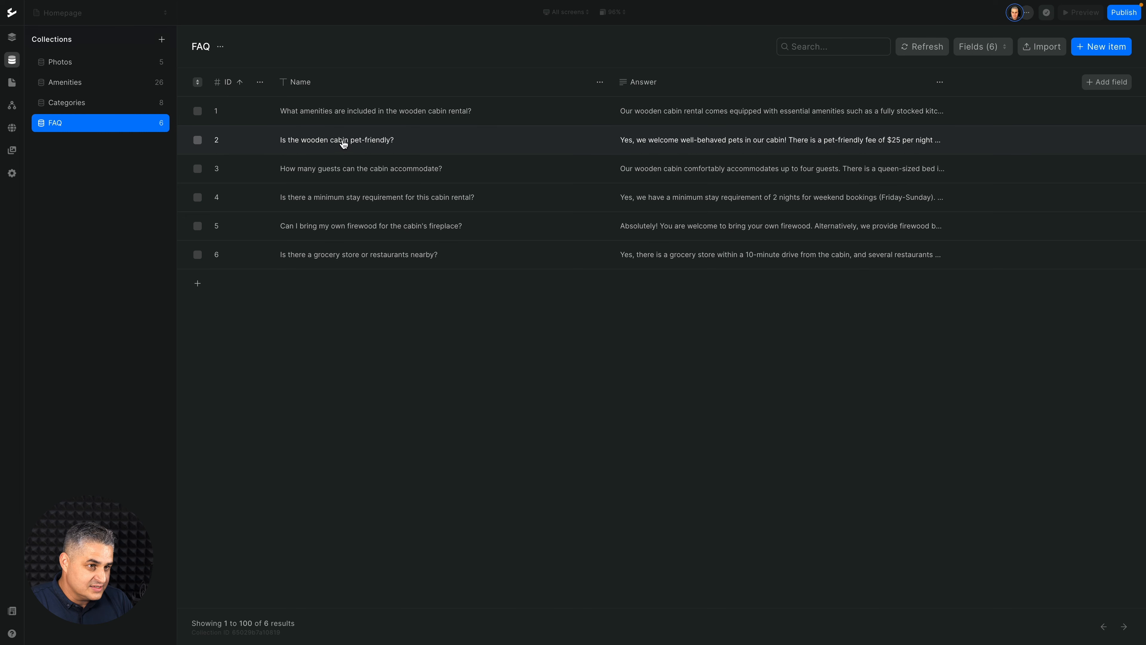
pyautogui.click(652, 83)
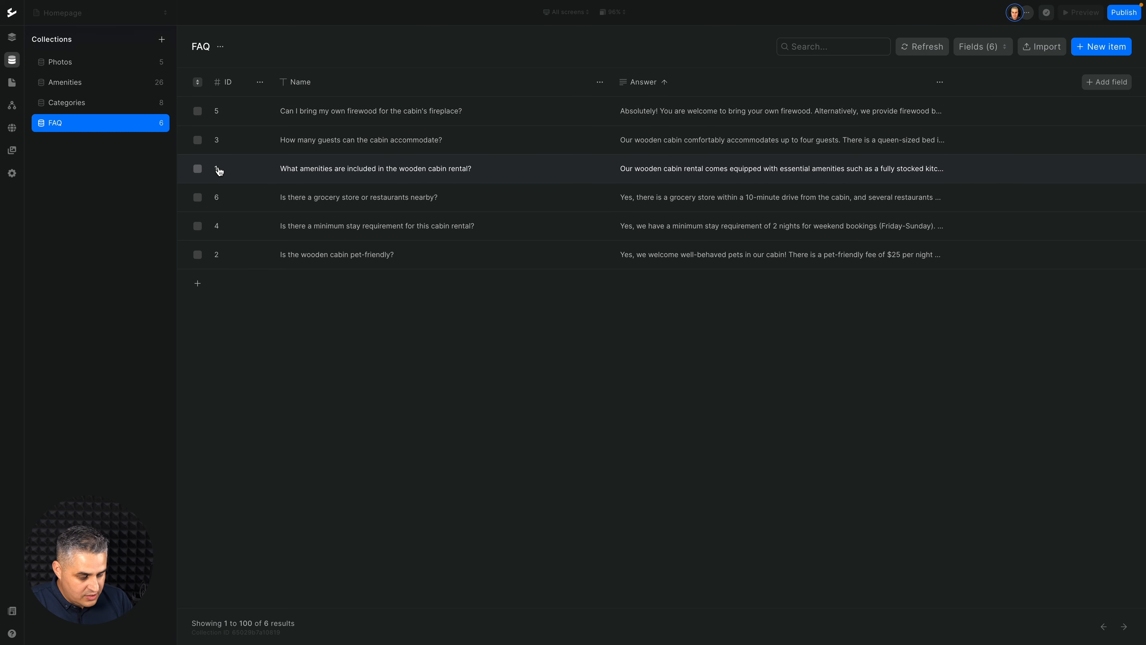
pyautogui.press('super+r')
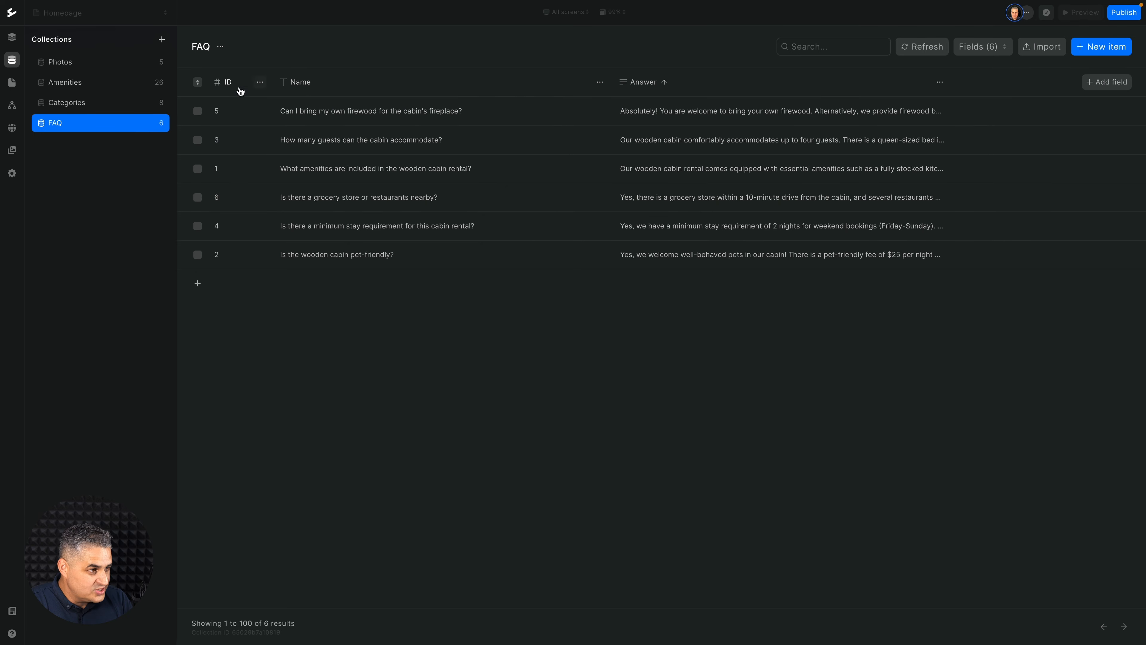
# Reopen the FAQ collection, sort its items by ID in ascending order, and return to the homepage design.
pyautogui.click(11, 37)
pyautogui.click(12, 60)
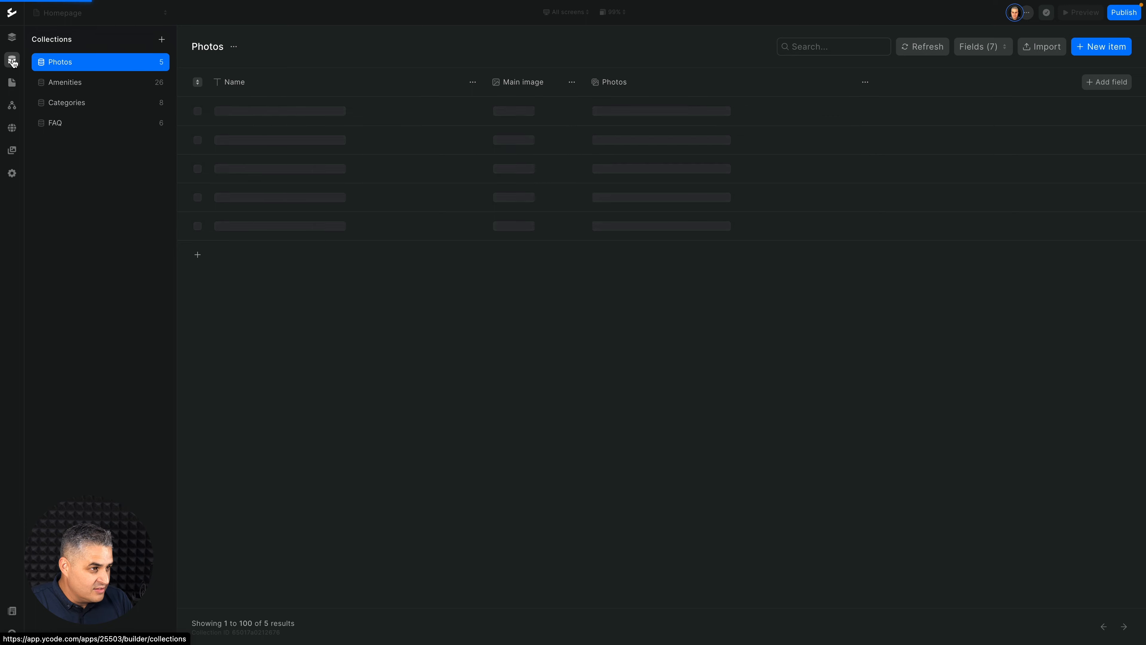
pyautogui.click(132, 124)
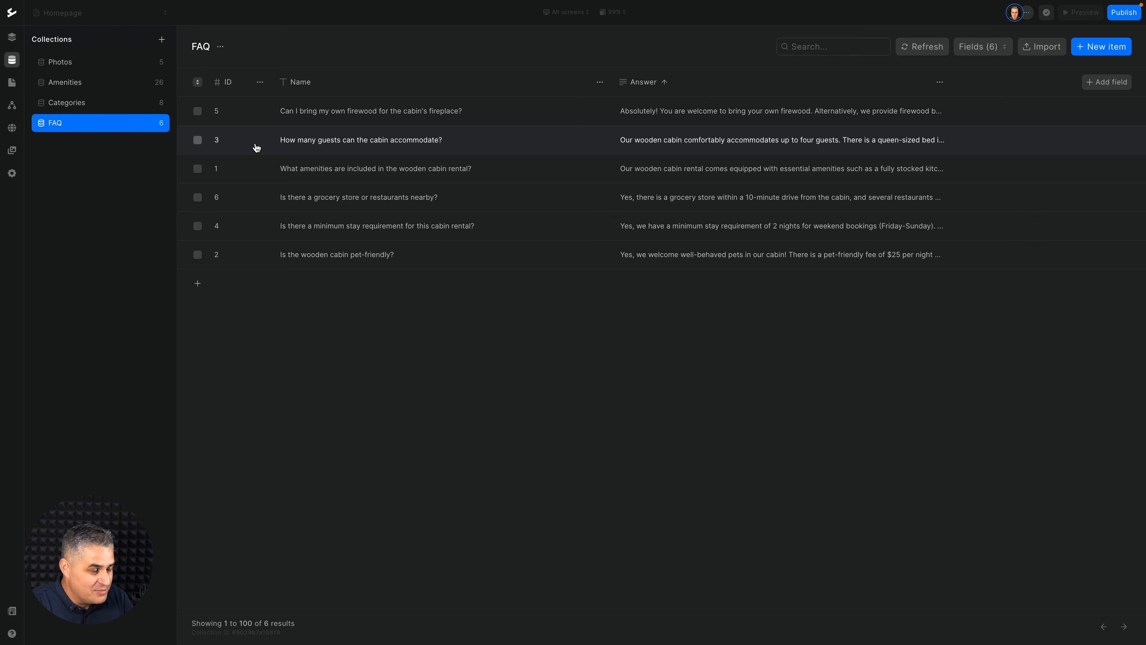
pyautogui.click(226, 83)
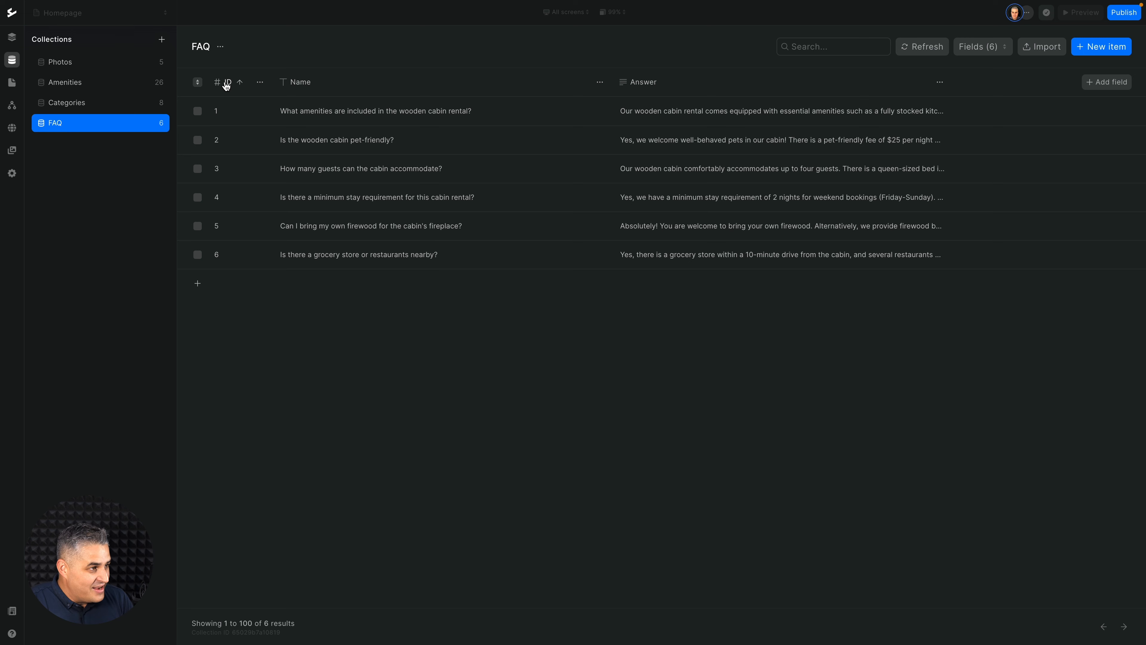
pyautogui.click(12, 38)
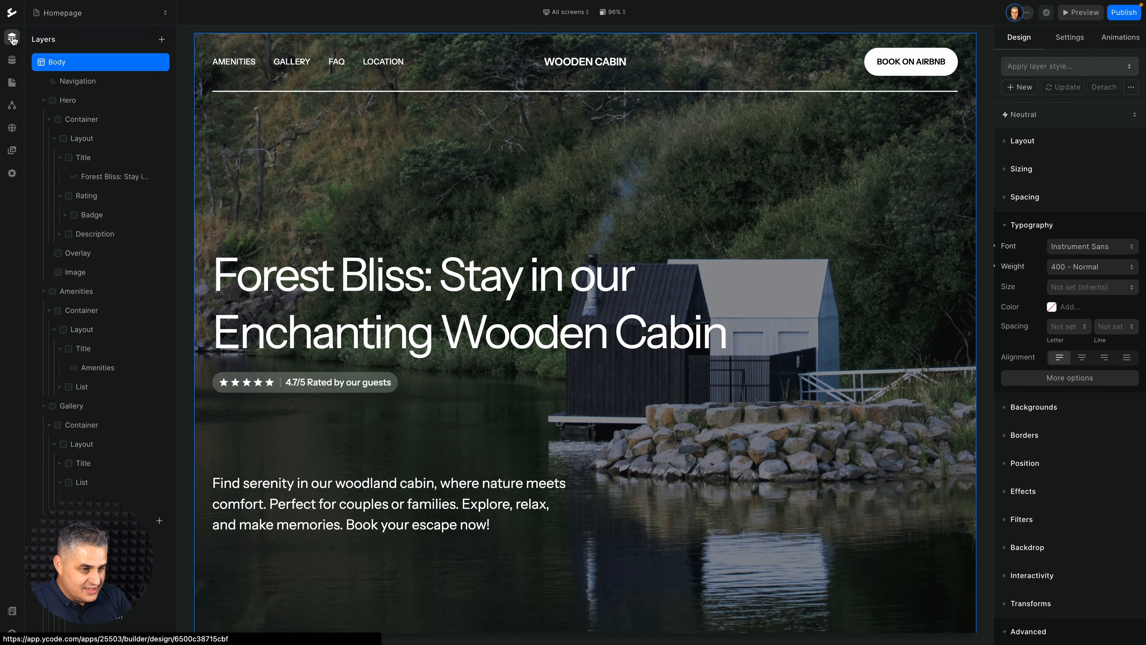